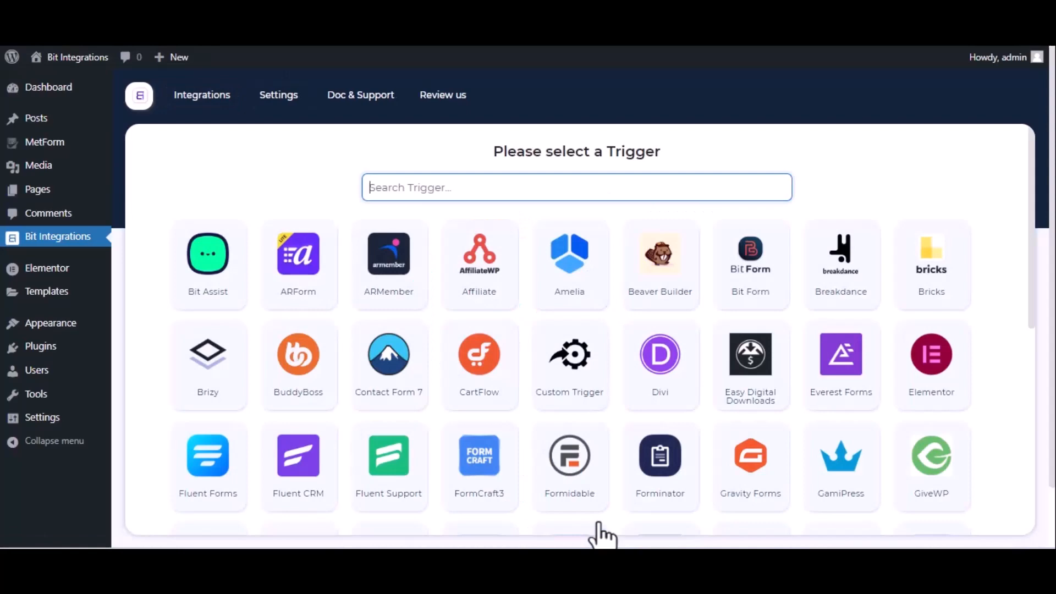
Step: Choose MetForm as the trigger with Contact Form as its form, and continue to actions
text(met)
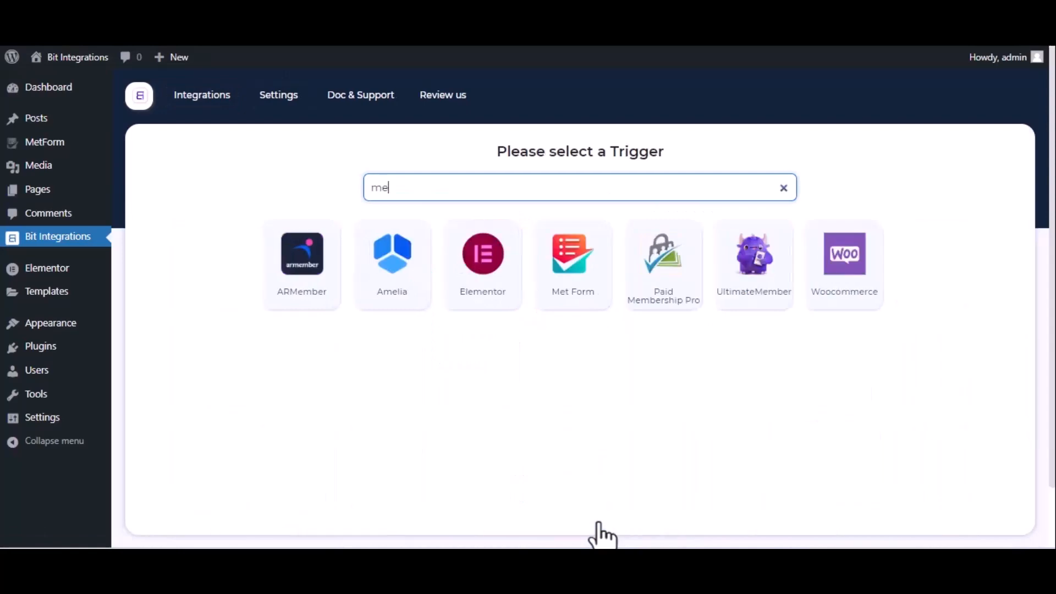
click(565, 279)
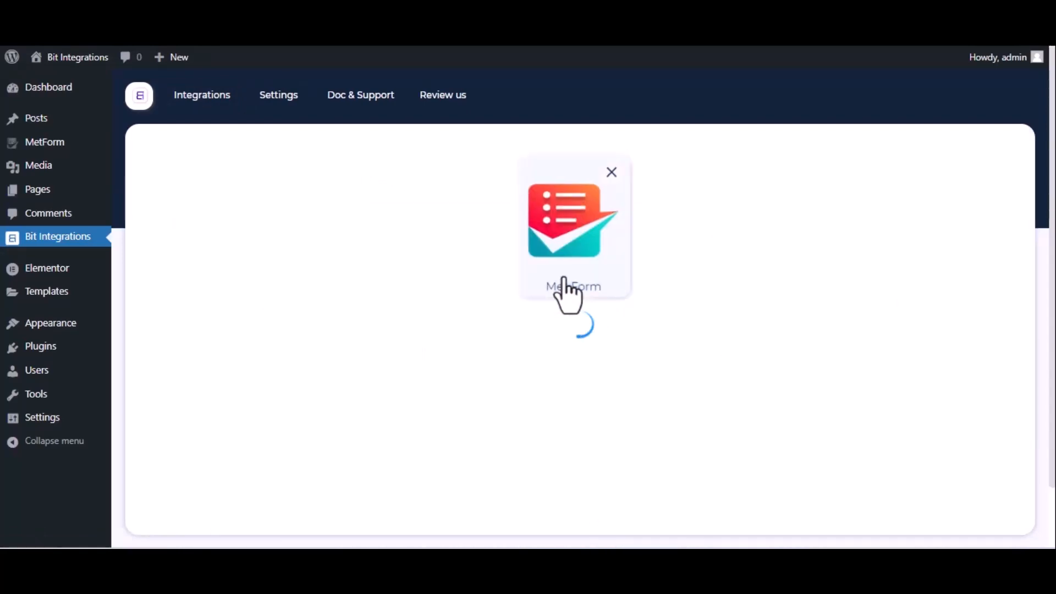
click(582, 361)
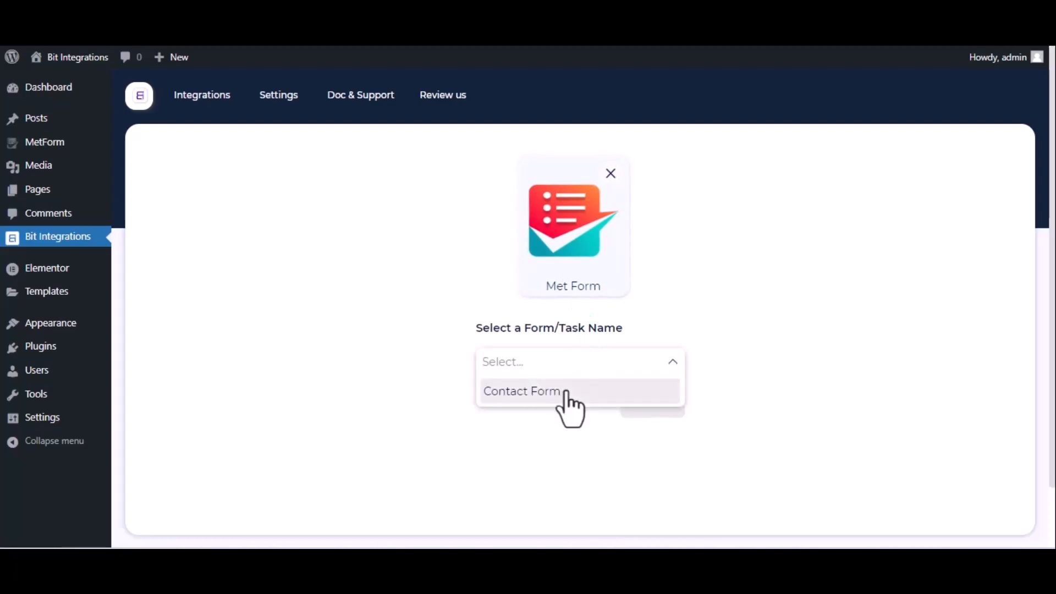
click(567, 392)
click(652, 404)
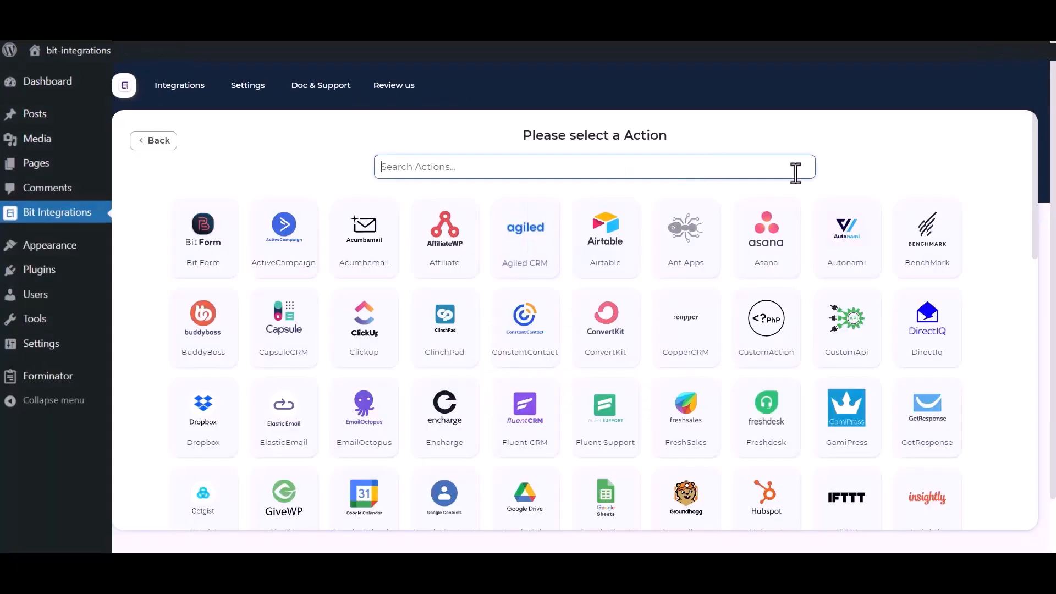
Step: Search actions for 'sales' and choose Salesforce as the action
click(863, 176)
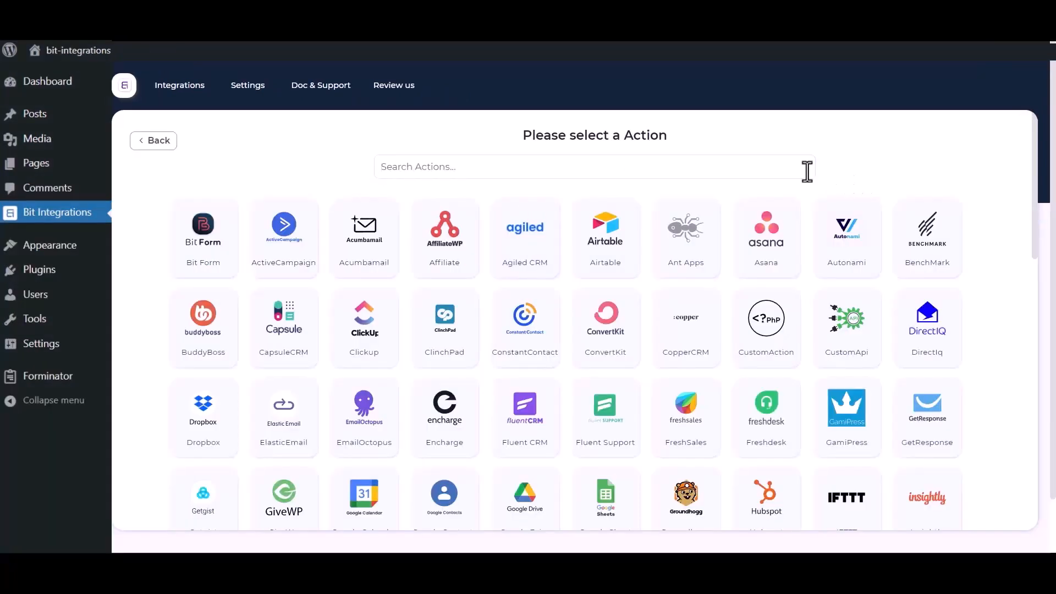
click(719, 169)
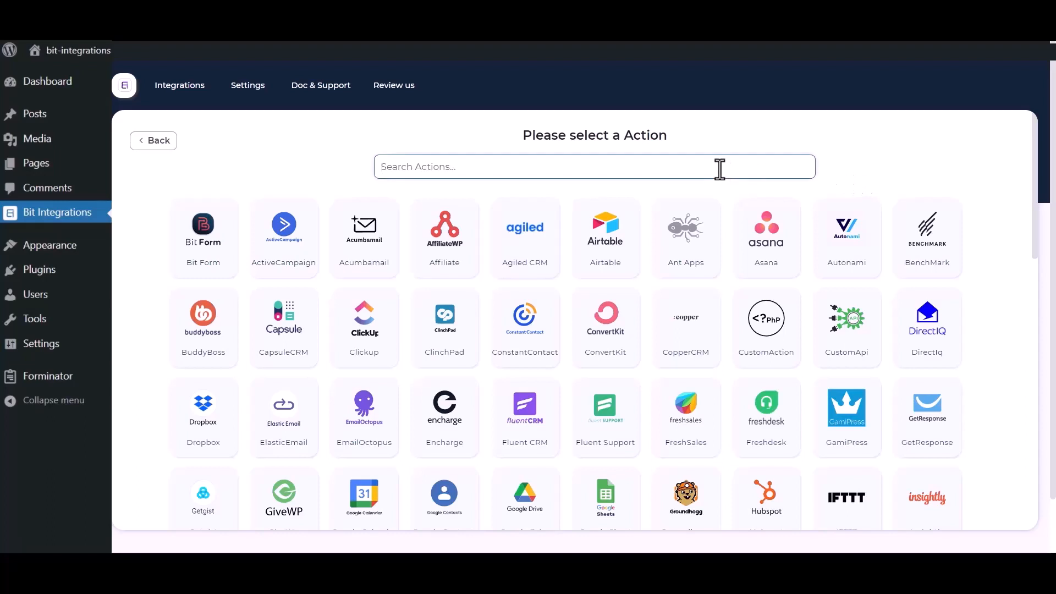
text(sales)
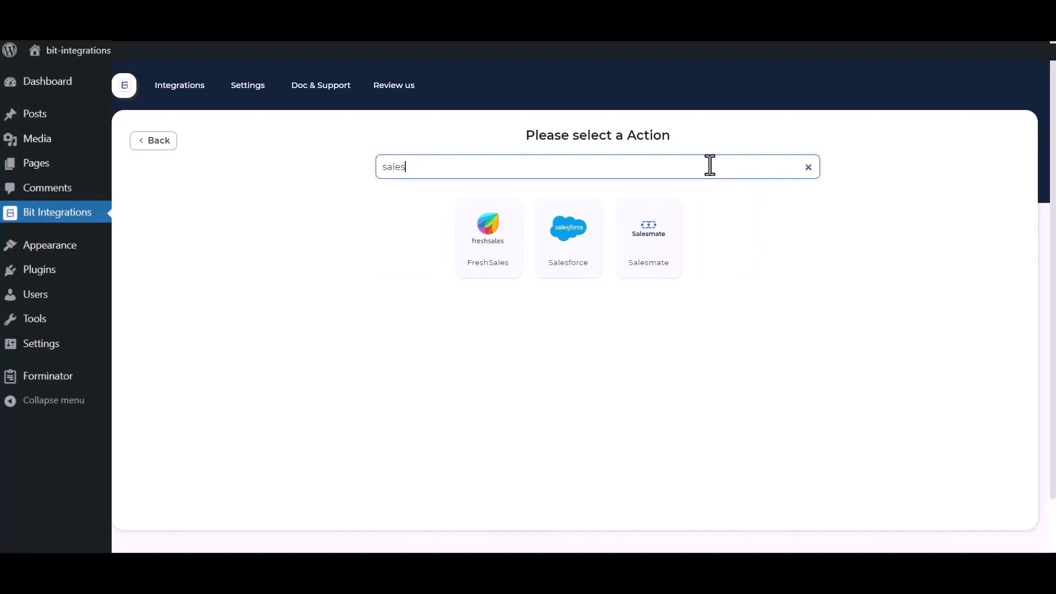
click(559, 256)
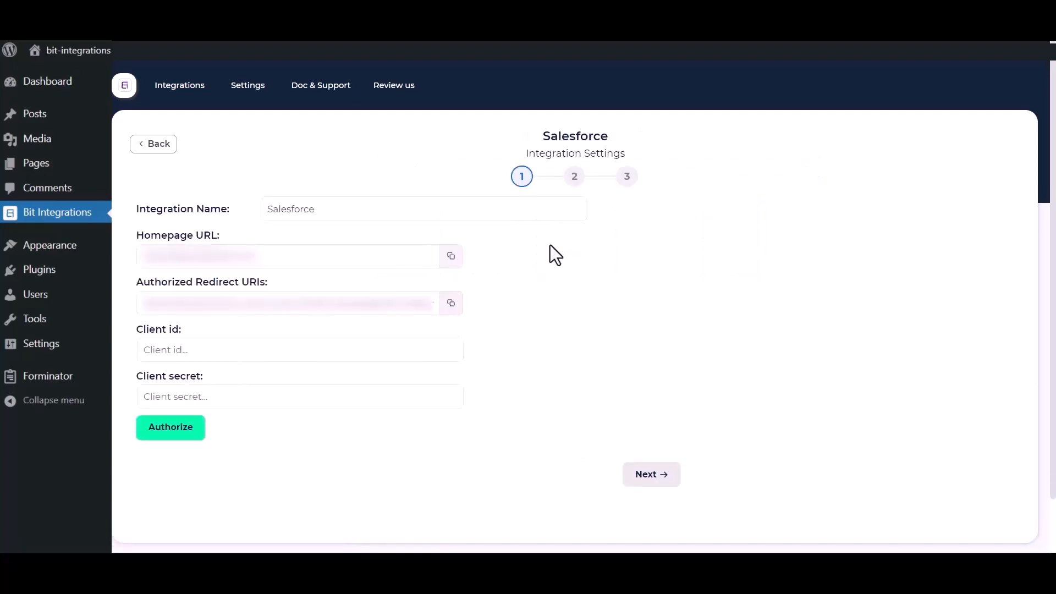
Step: Review the Integration Name, Client id and Client secret fields of the Salesforce settings
click(302, 210)
drag(343, 208, 264, 209)
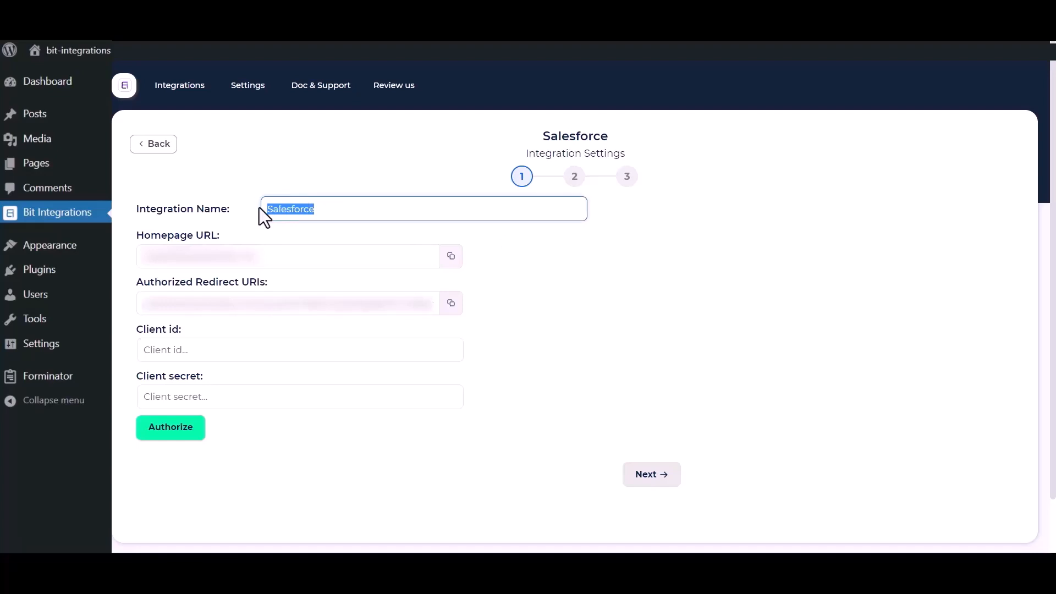
click(501, 398)
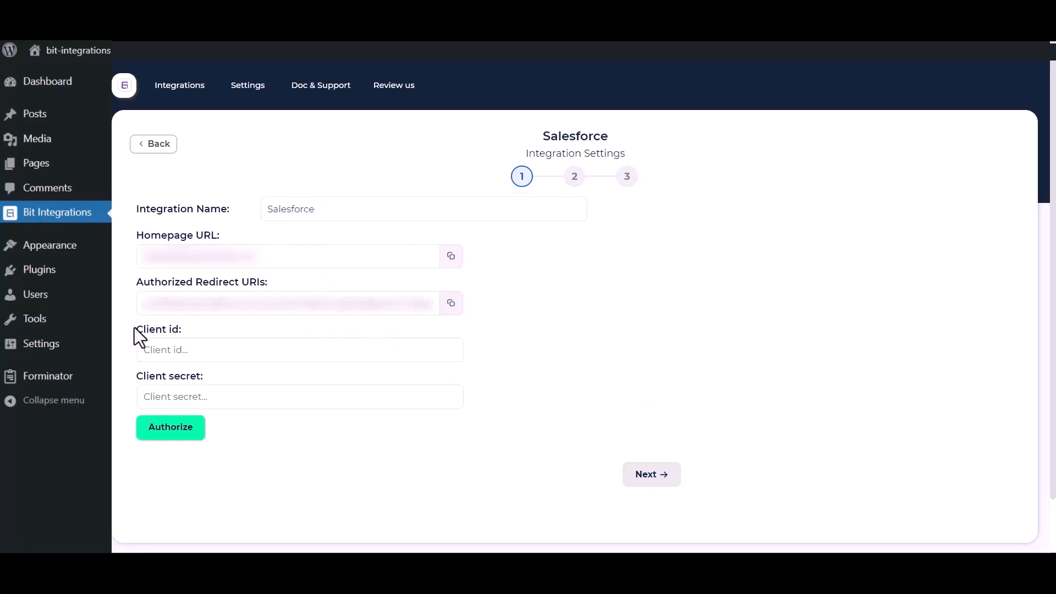
drag(134, 329, 193, 337)
drag(135, 375, 217, 378)
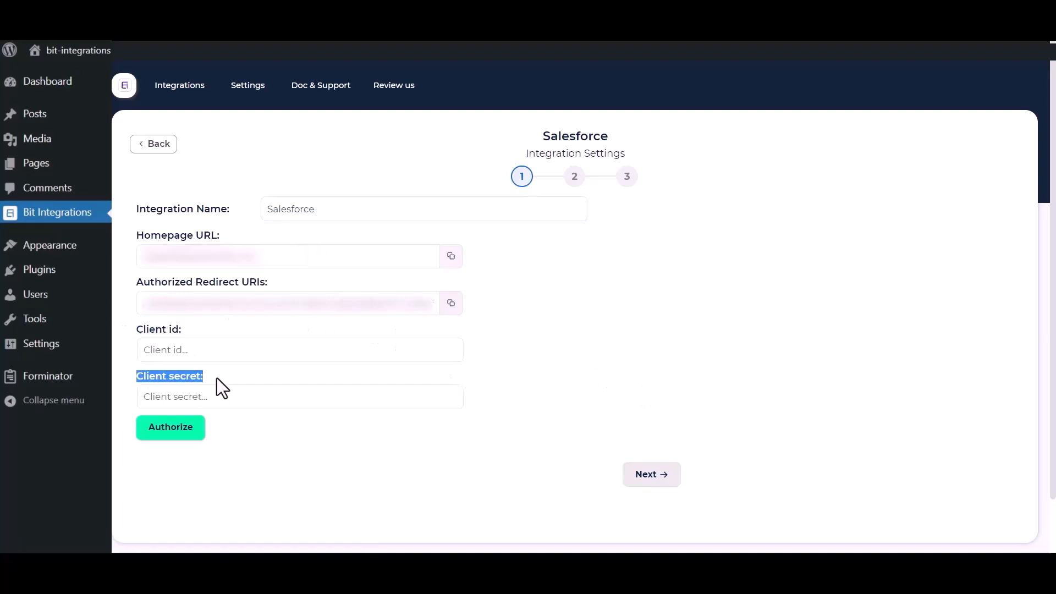
click(563, 363)
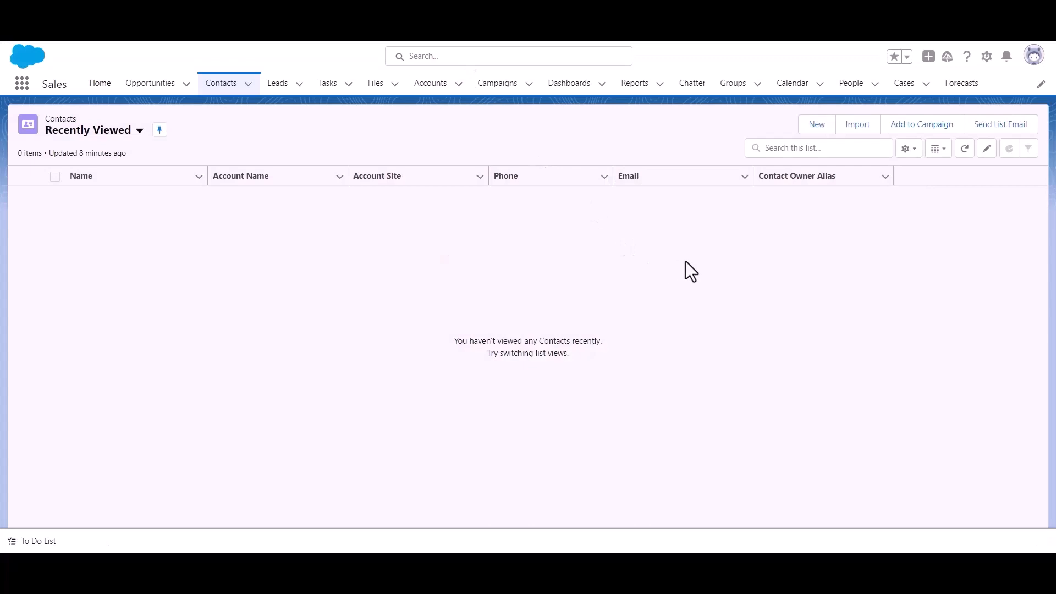
Step: From Salesforce Setup, go to Platform Tools > Apps > App Manager
click(987, 56)
click(954, 108)
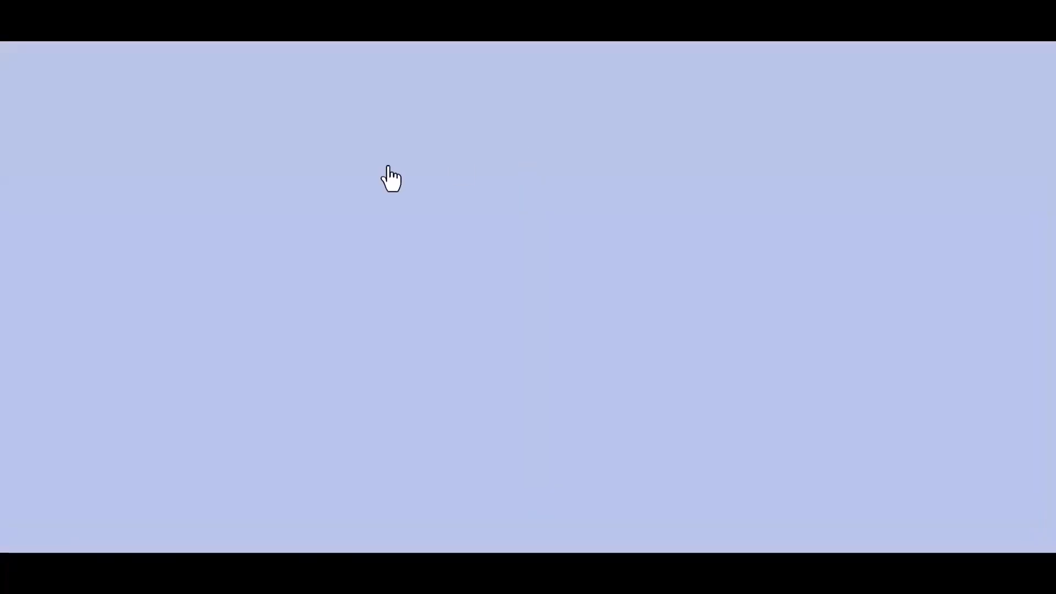
scroll(61, 231, down, 3)
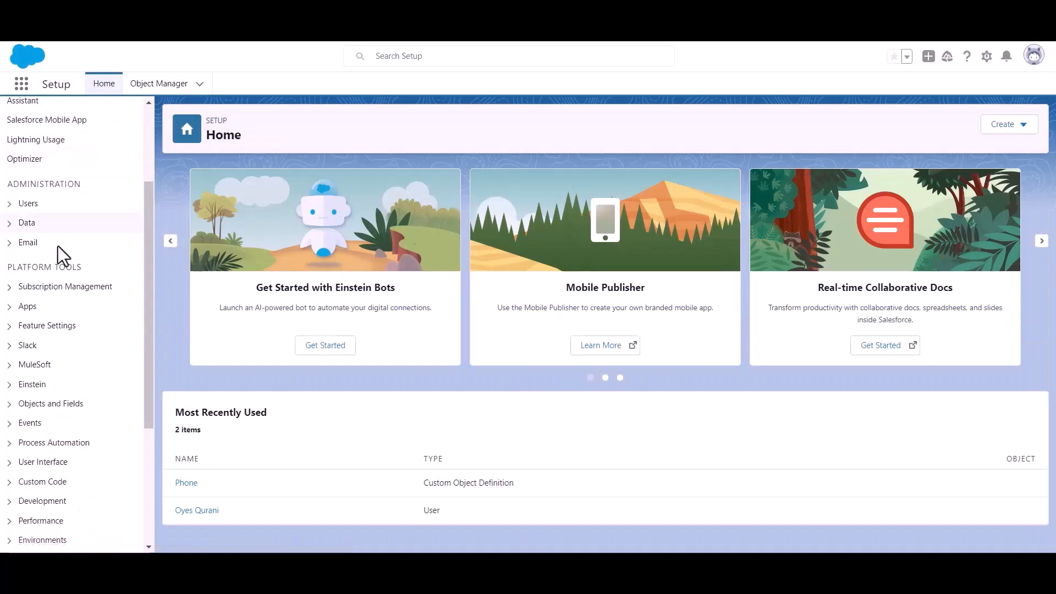
drag(7, 268, 107, 269)
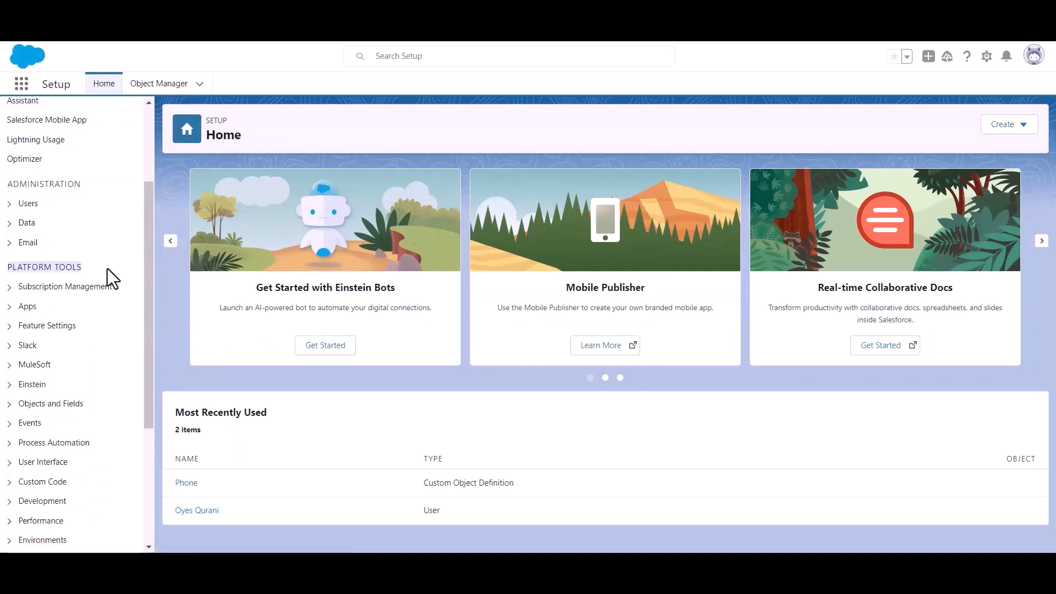
click(10, 307)
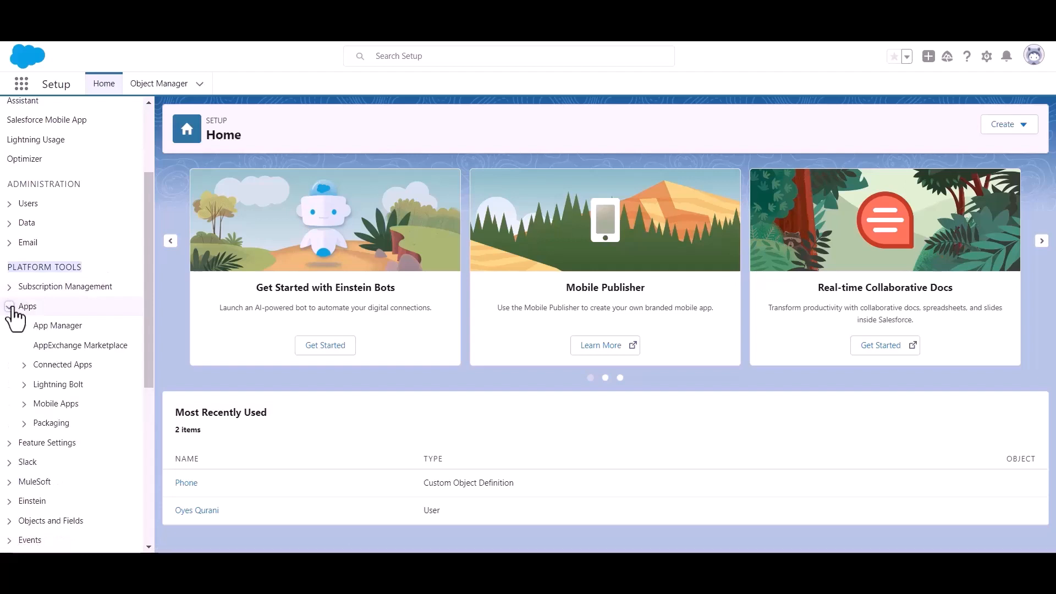
click(61, 327)
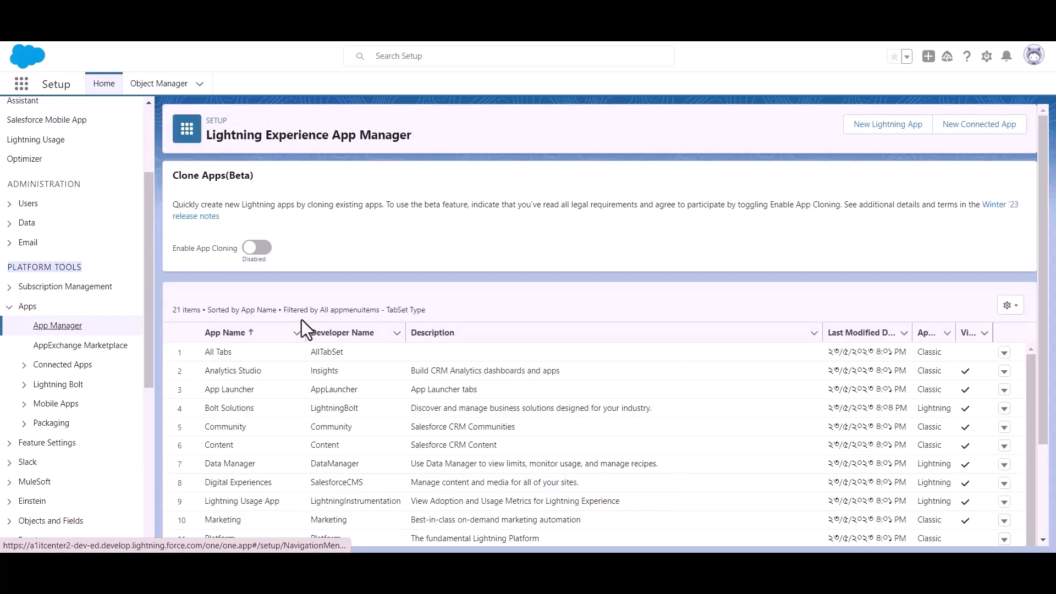
Step: Start a new connected app named 'Bit Apps' and fill in the contact e-mail
click(973, 142)
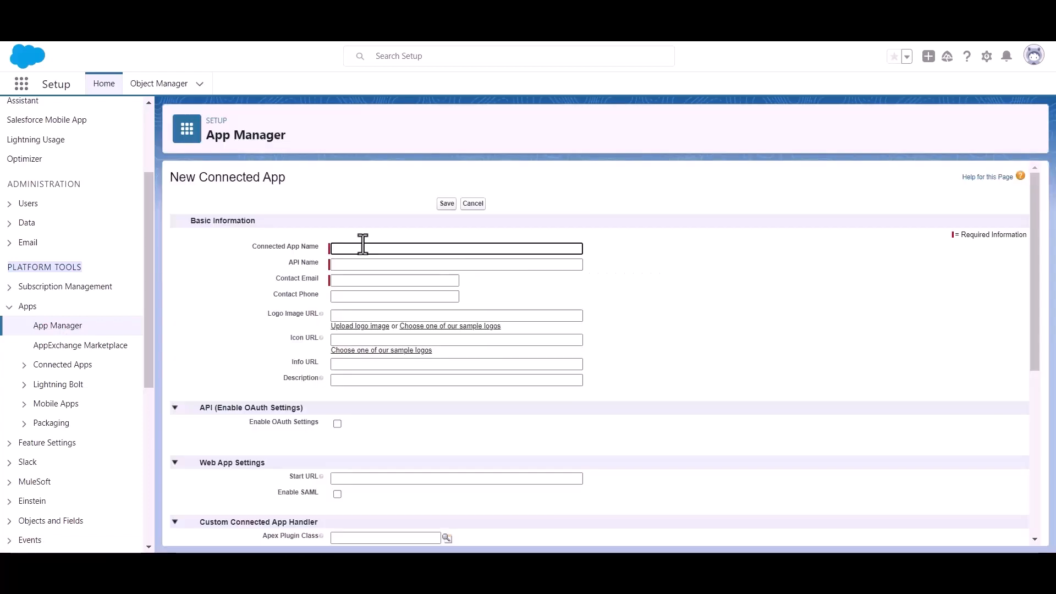
text(Bit A)
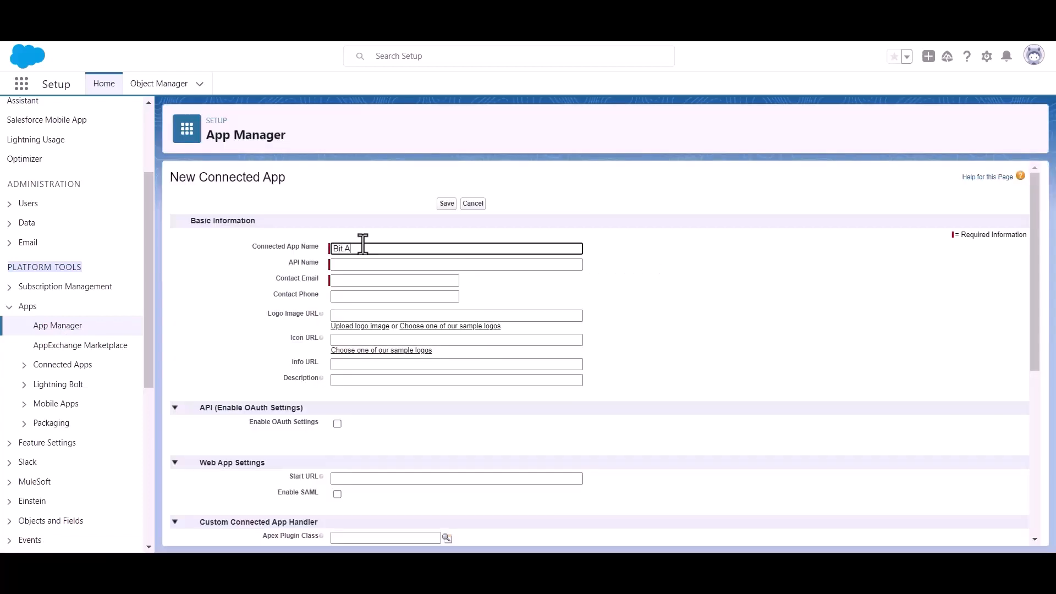
text(pps)
click(369, 280)
key(ctrl+v)
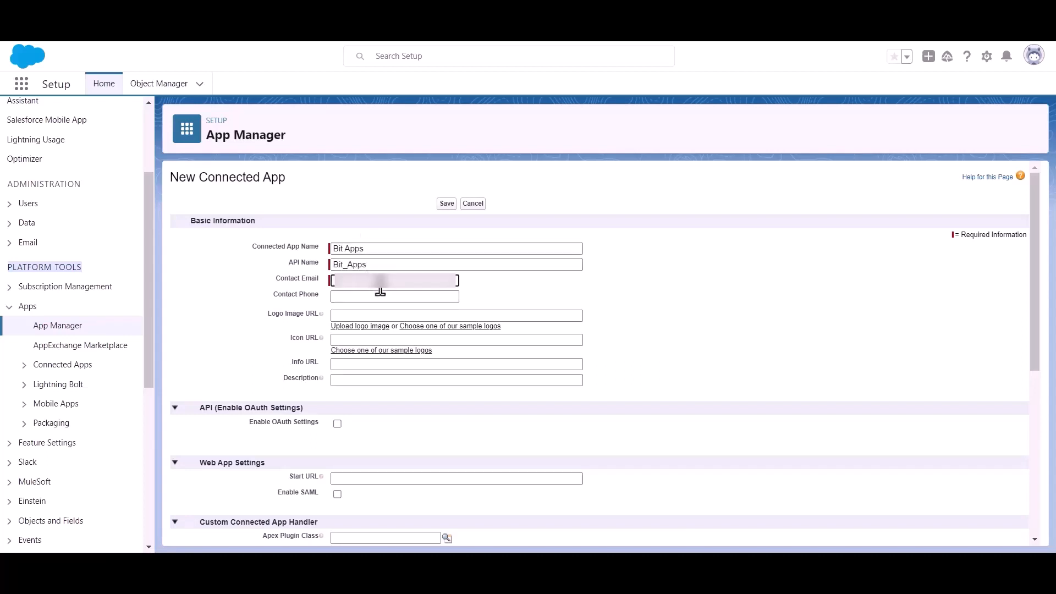
Step: Enable OAuth settings and copy the Authorized Redirect URI from Bit Integrations
scroll(515, 285, down, 1)
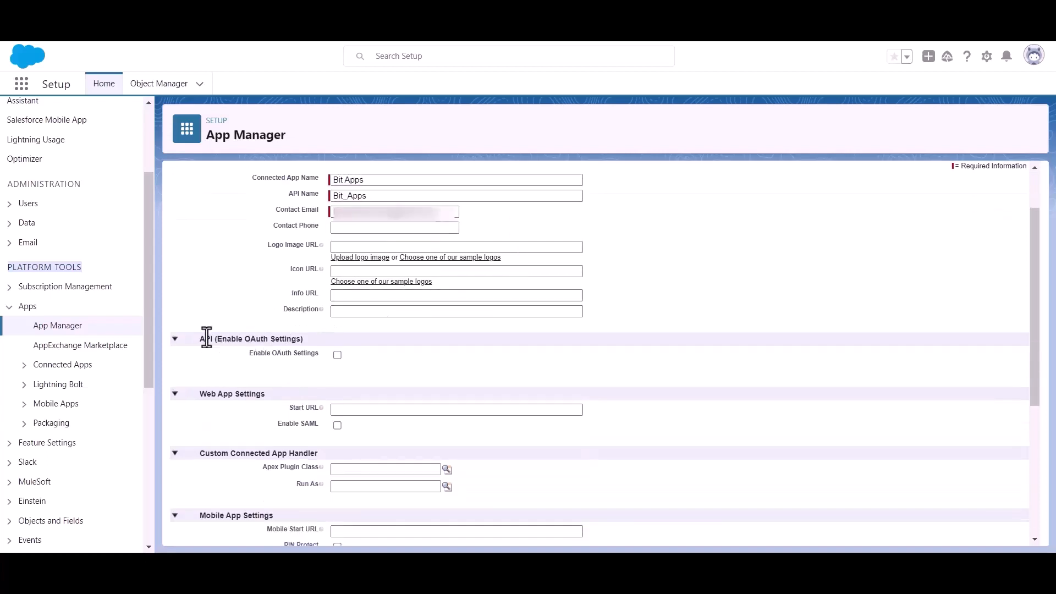
drag(217, 337, 319, 335)
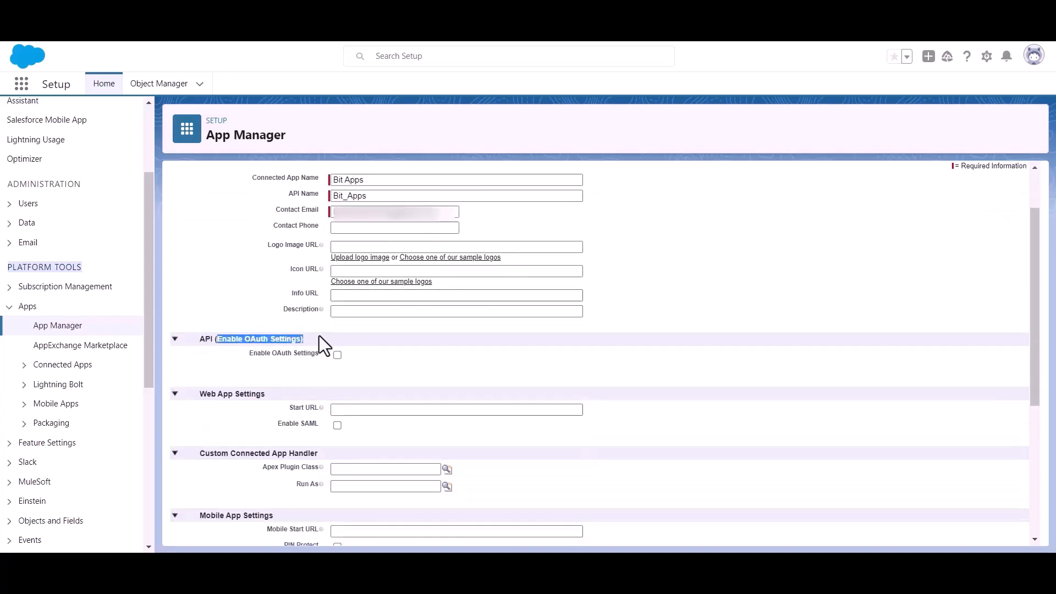
click(407, 367)
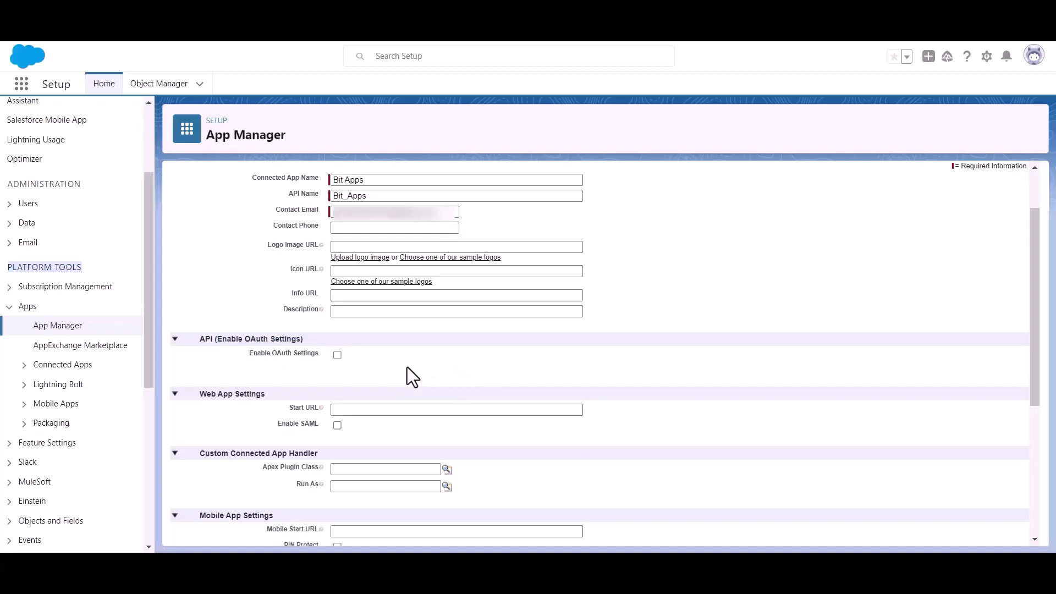
click(337, 355)
scroll(352, 366, down, 2)
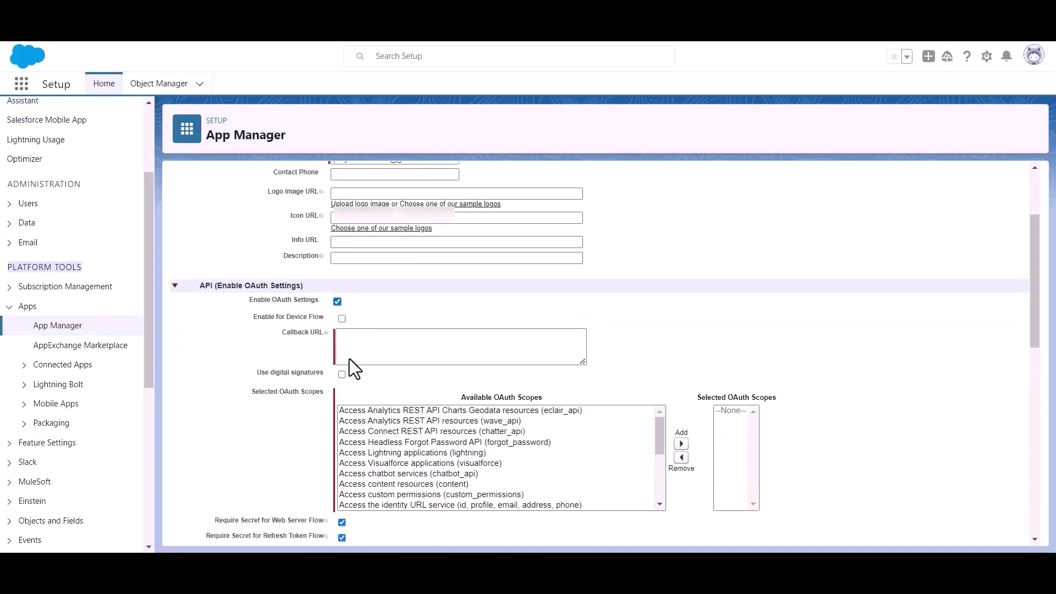
click(369, 324)
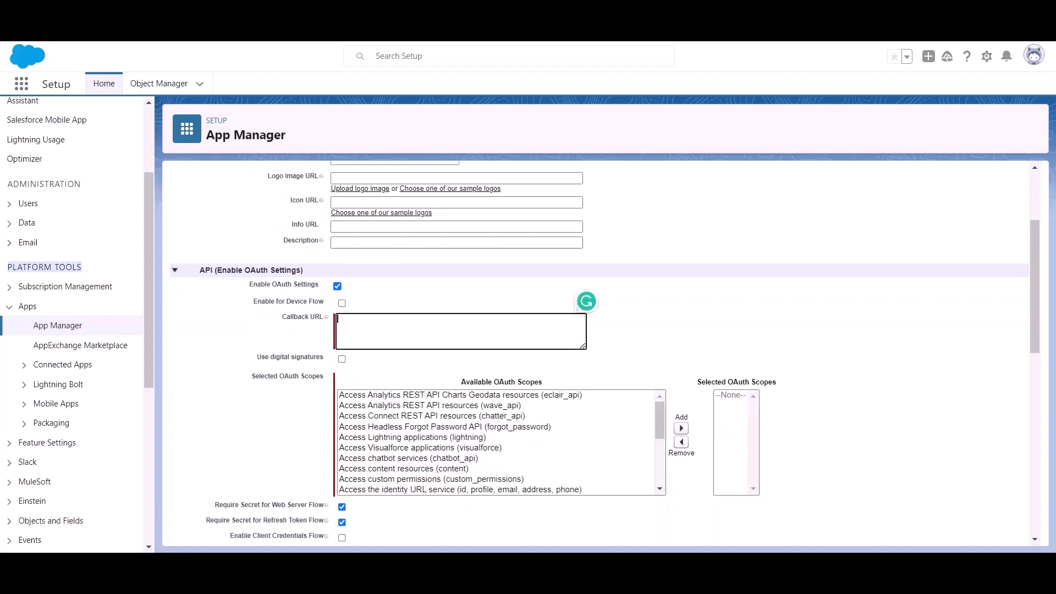
key(ctrl+Tab)
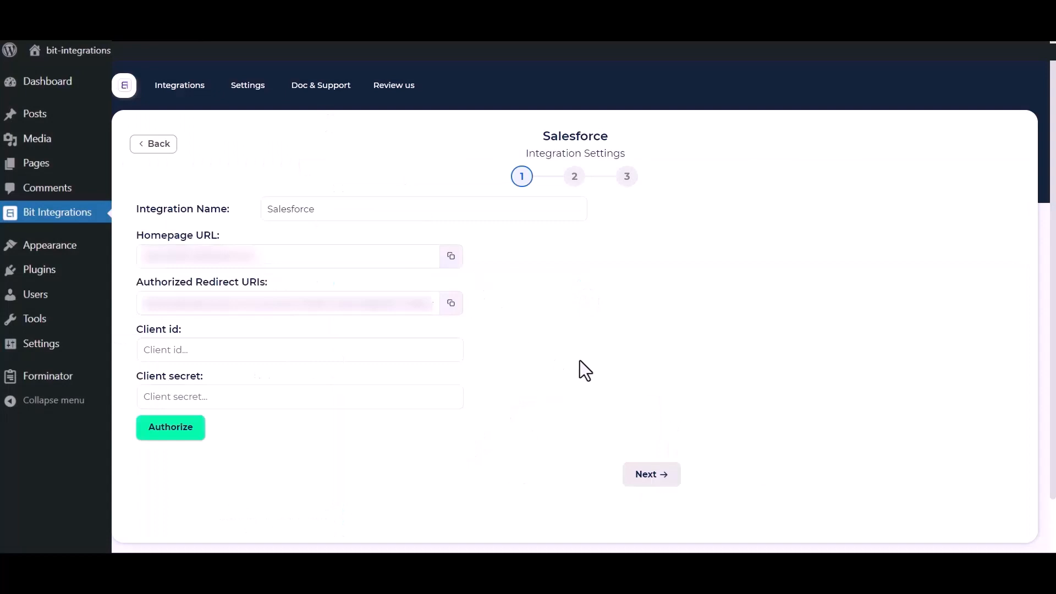
click(451, 304)
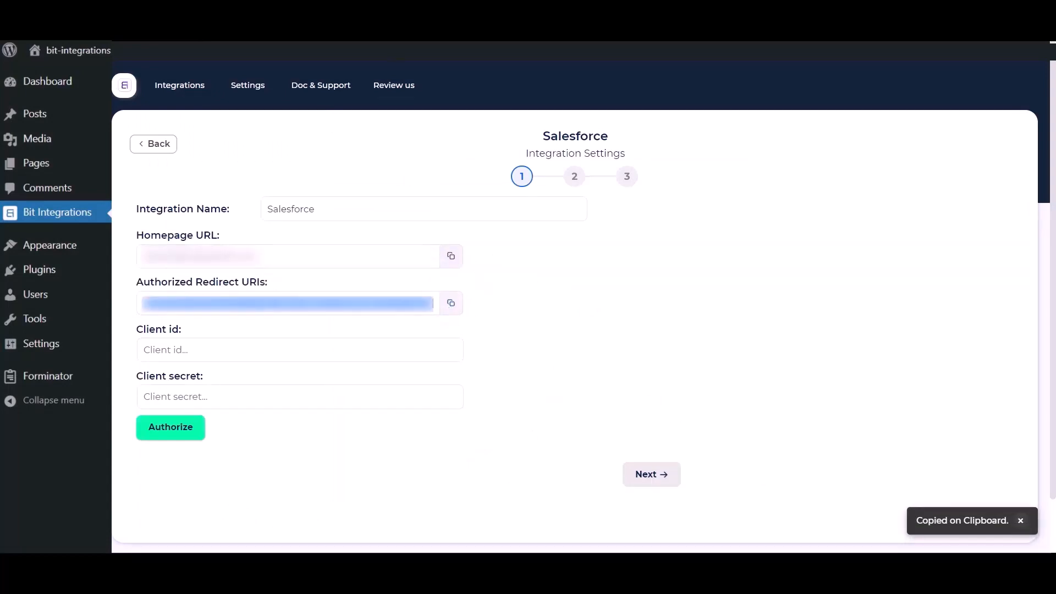
key(ctrl+Tab)
Step: Paste the redirect URI as Callback URL and add the Full access (full) scope
click(363, 330)
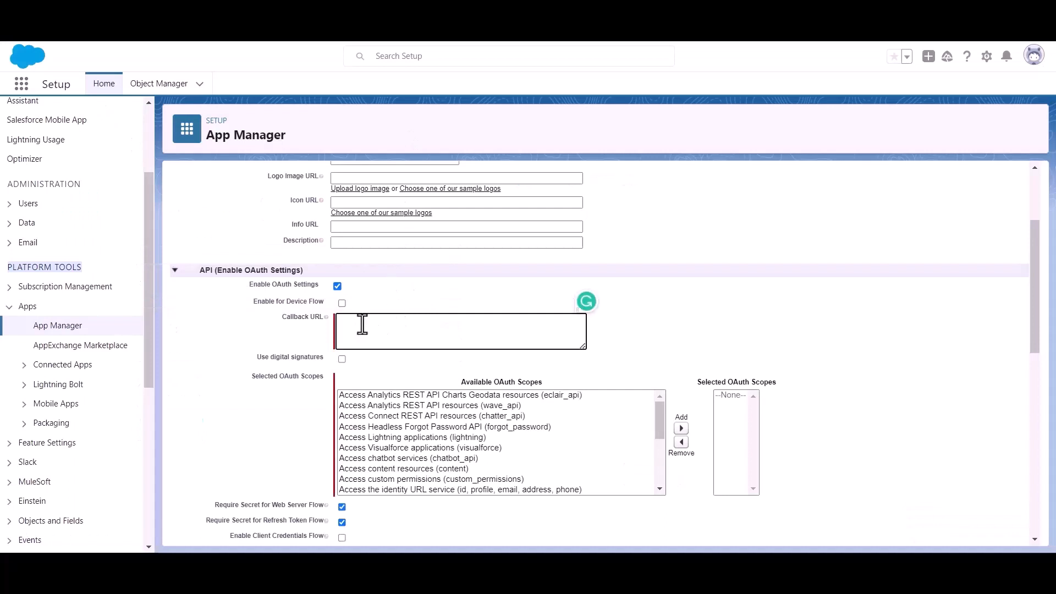
key(ctrl+v)
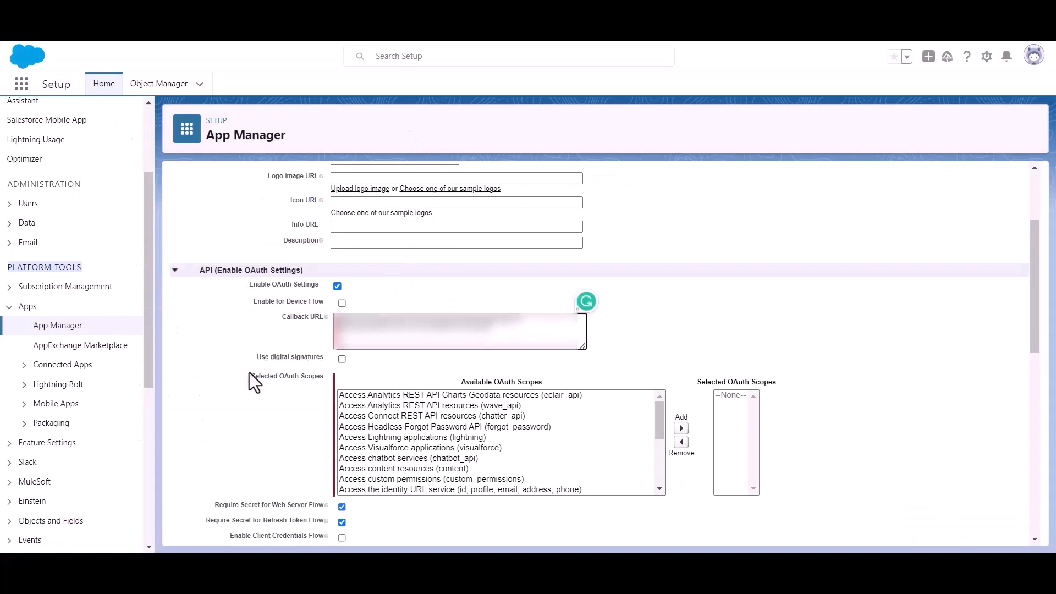
drag(249, 379, 303, 381)
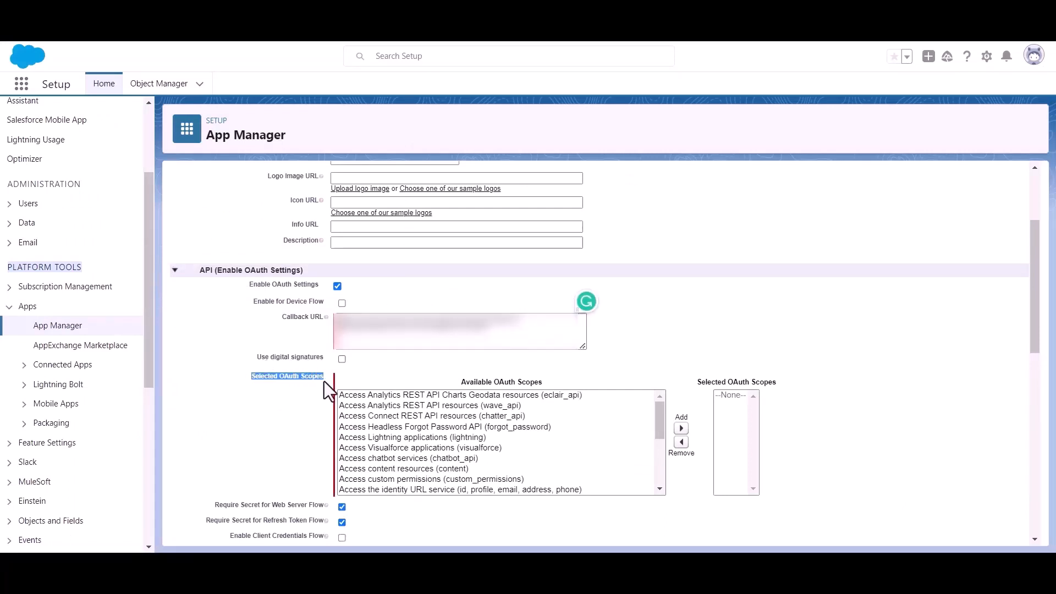
scroll(465, 457, down, 3)
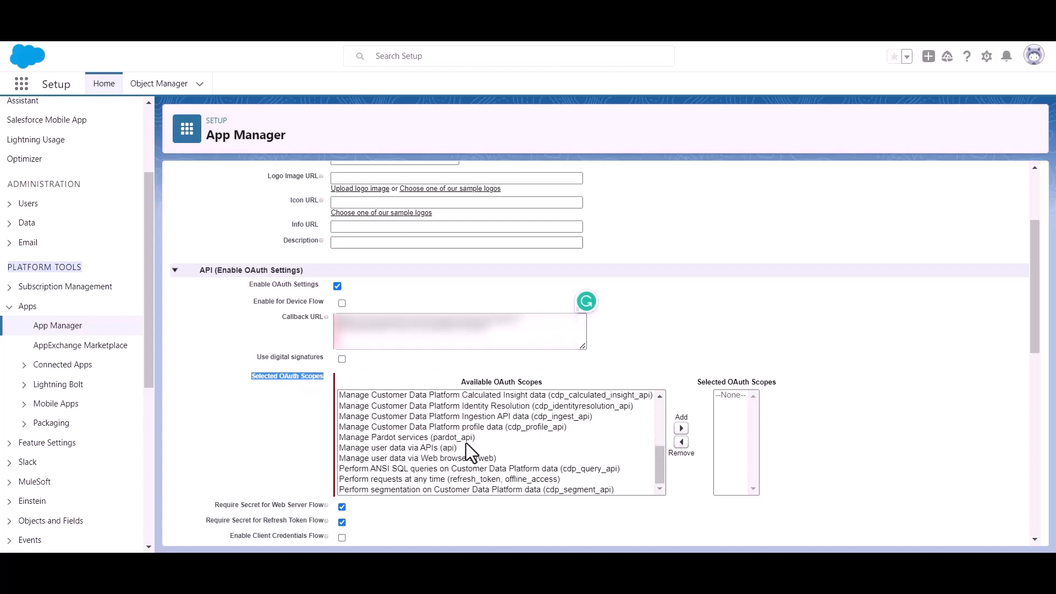
scroll(466, 443, up, 2)
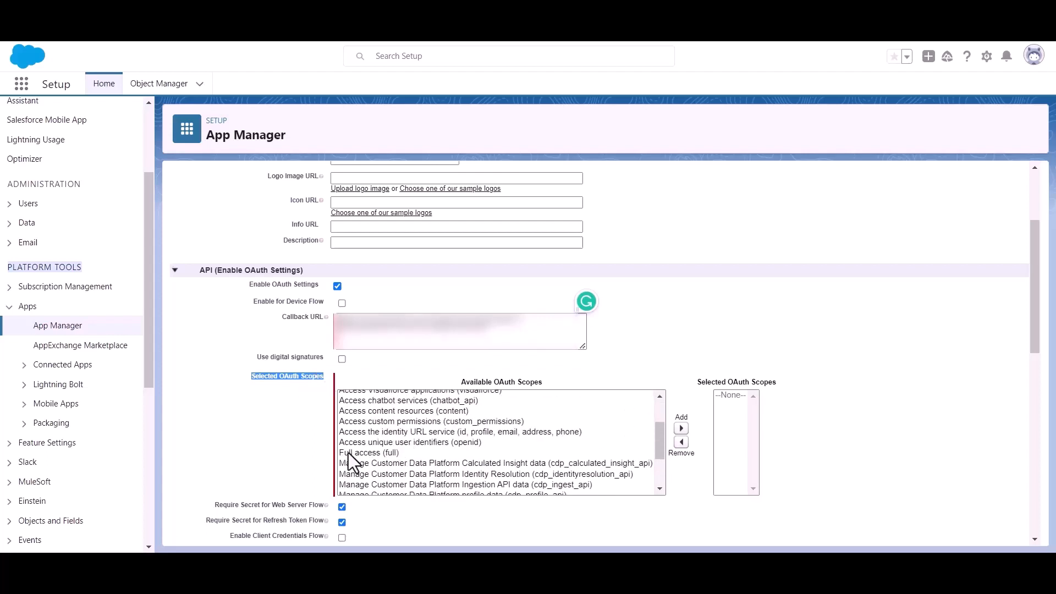
click(356, 451)
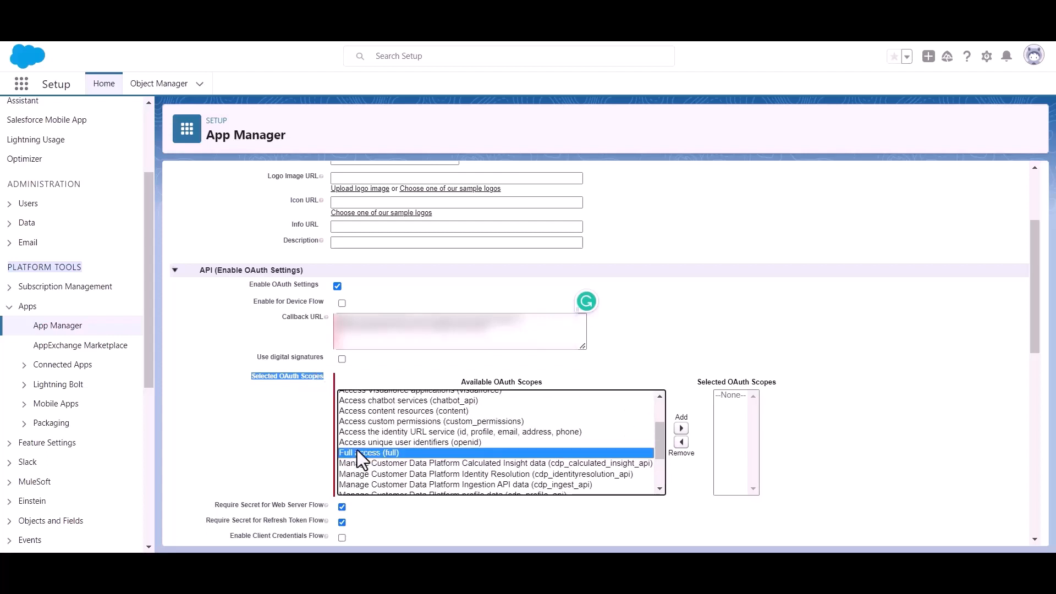
click(681, 428)
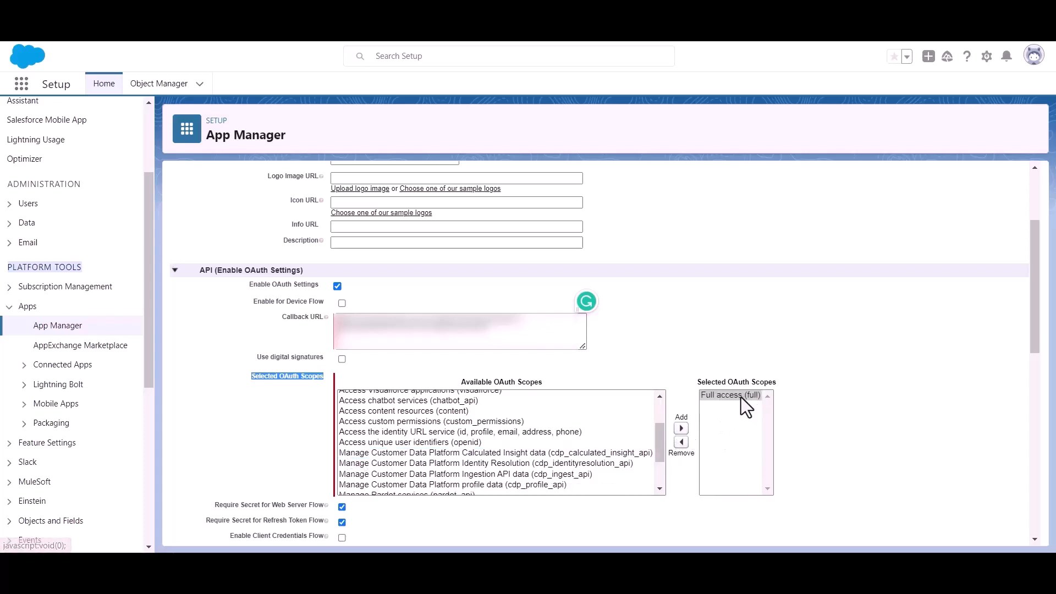
Step: Save the Bit Apps connected app and acknowledge the 10-minute changes-delay notice
scroll(526, 399, down, 2)
scroll(401, 410, down, 10)
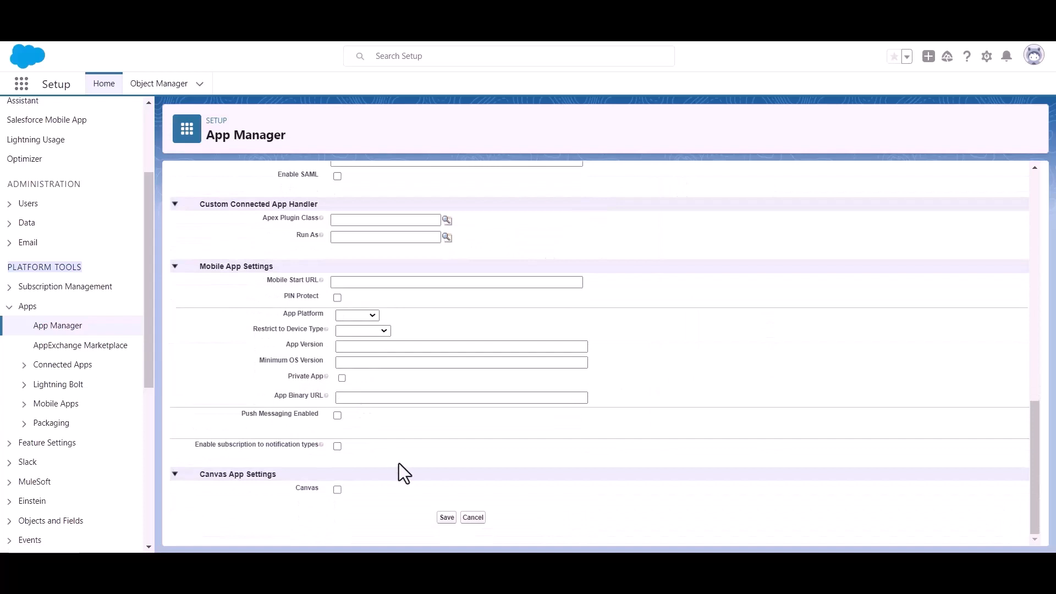
click(446, 518)
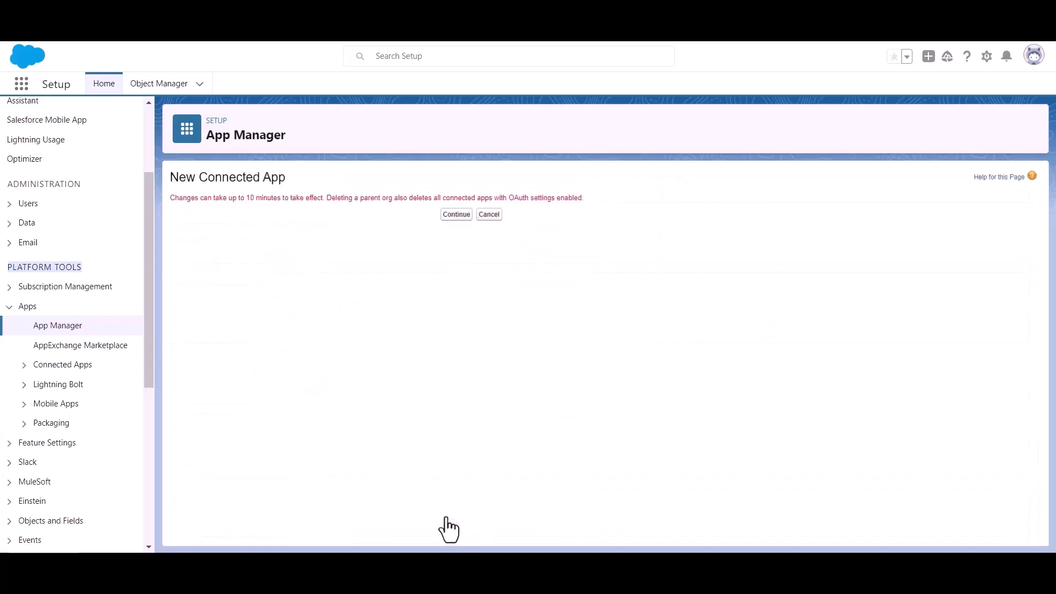
click(456, 215)
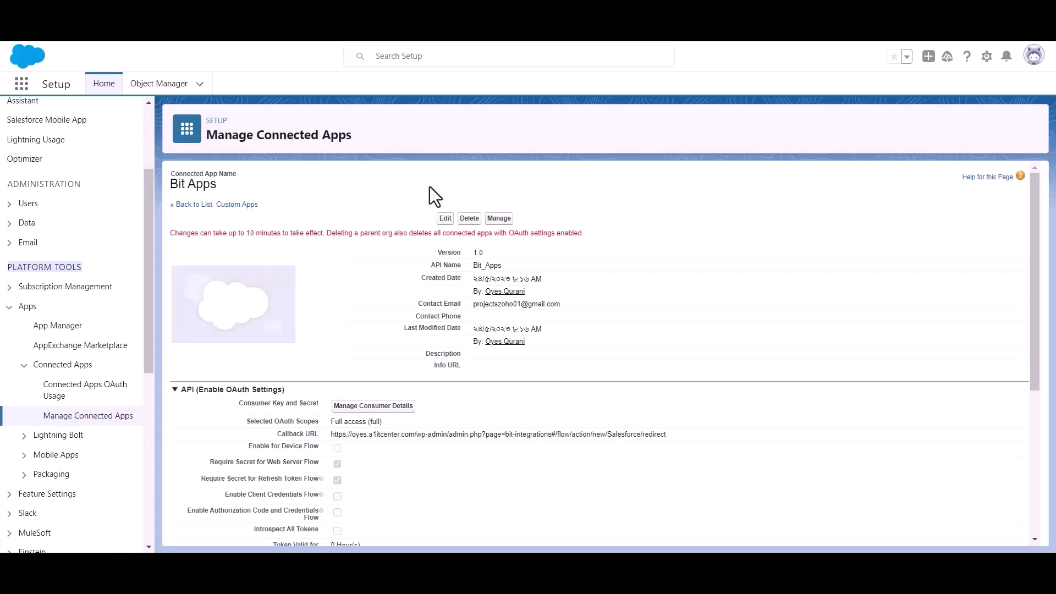
triple_click(270, 236)
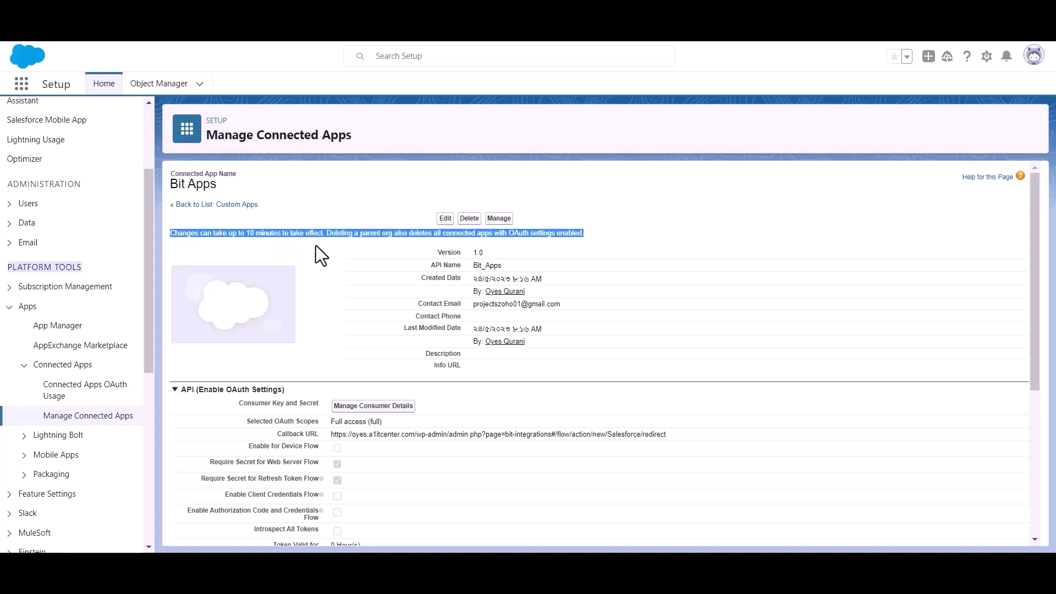
click(335, 242)
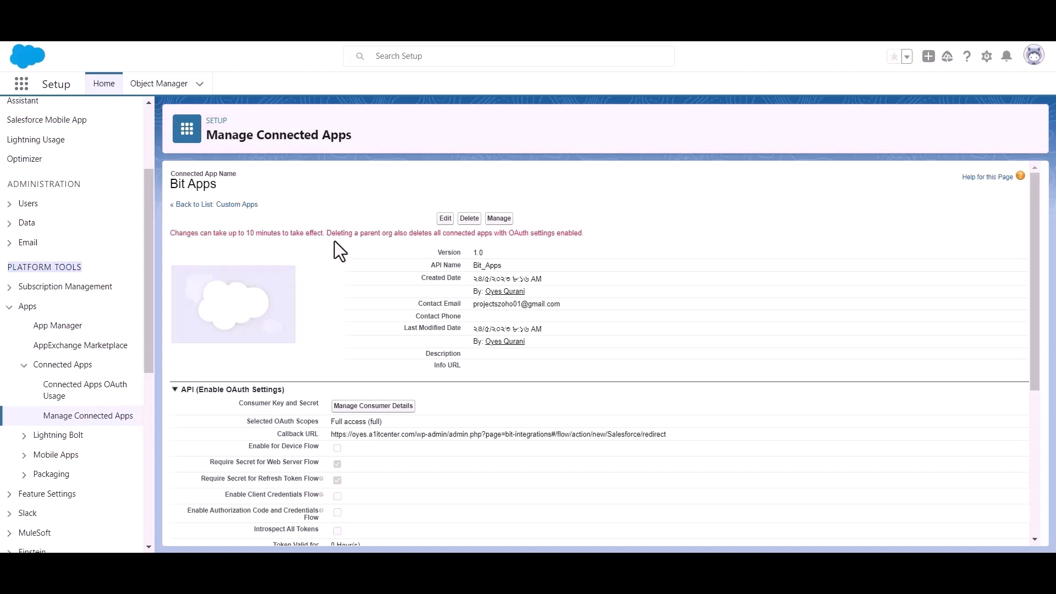
scroll(334, 242, down, 1)
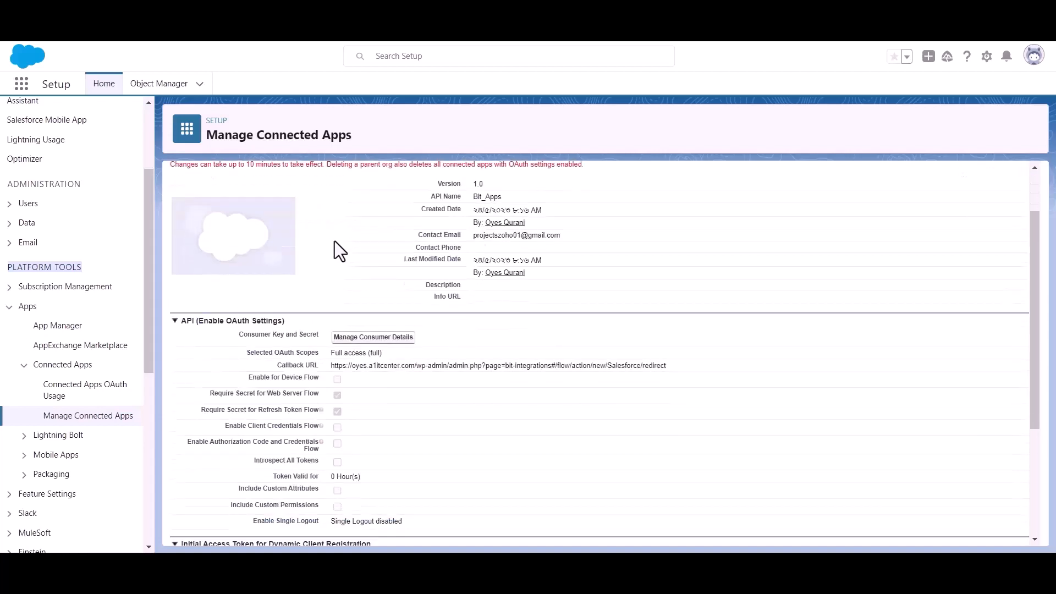
Step: Open Manage Consumer Details and verify identity with the emailed verification code
click(372, 337)
click(502, 402)
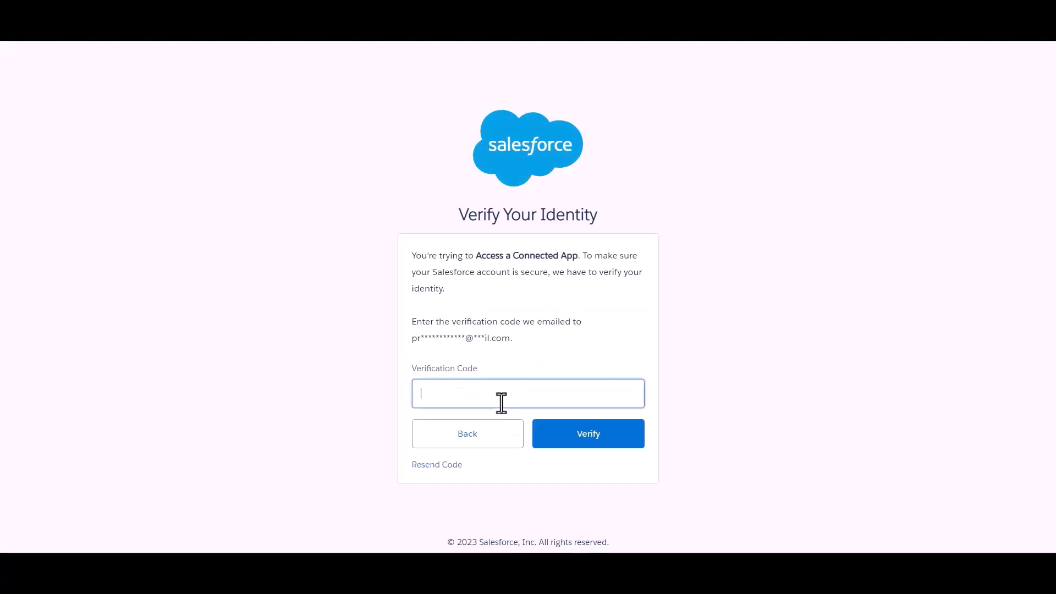
click(559, 338)
click(545, 393)
key(ctrl+v)
click(580, 342)
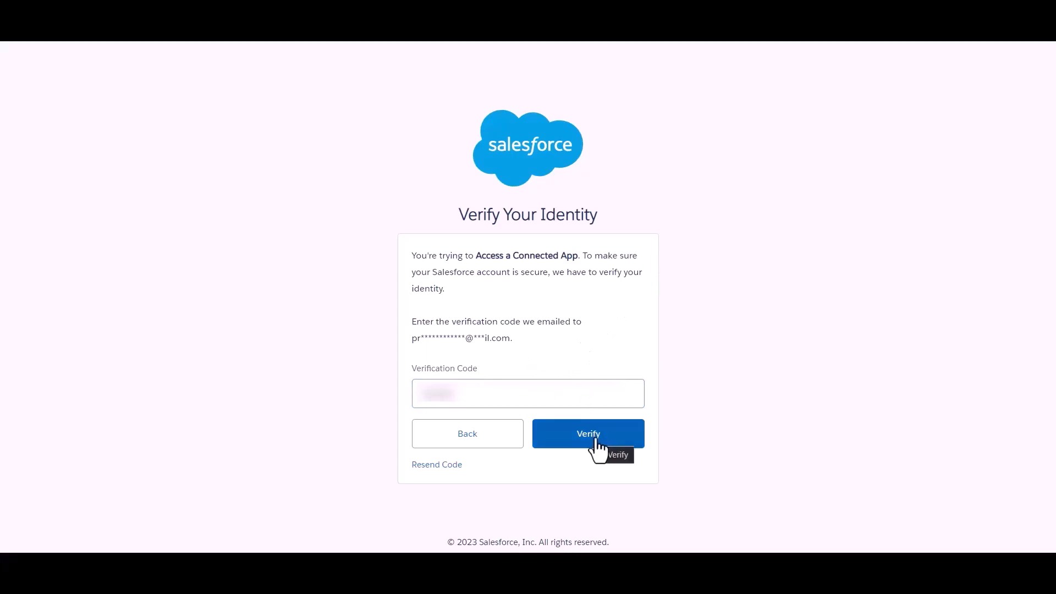
click(597, 440)
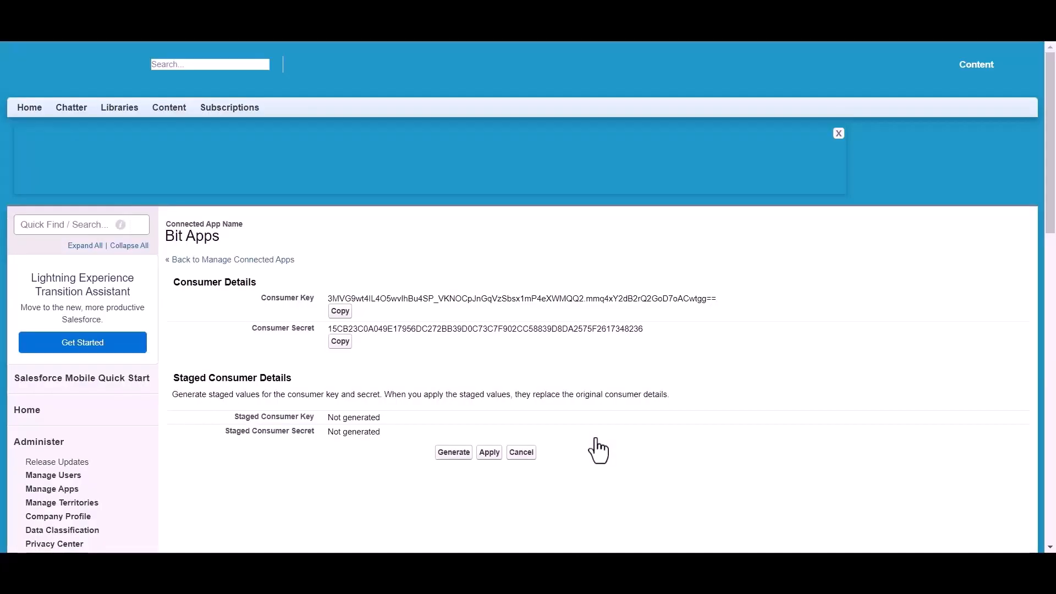
Step: Copy the Bit Apps Consumer Key and go to the Client id field in Bit Integrations
scroll(491, 264, down, 2)
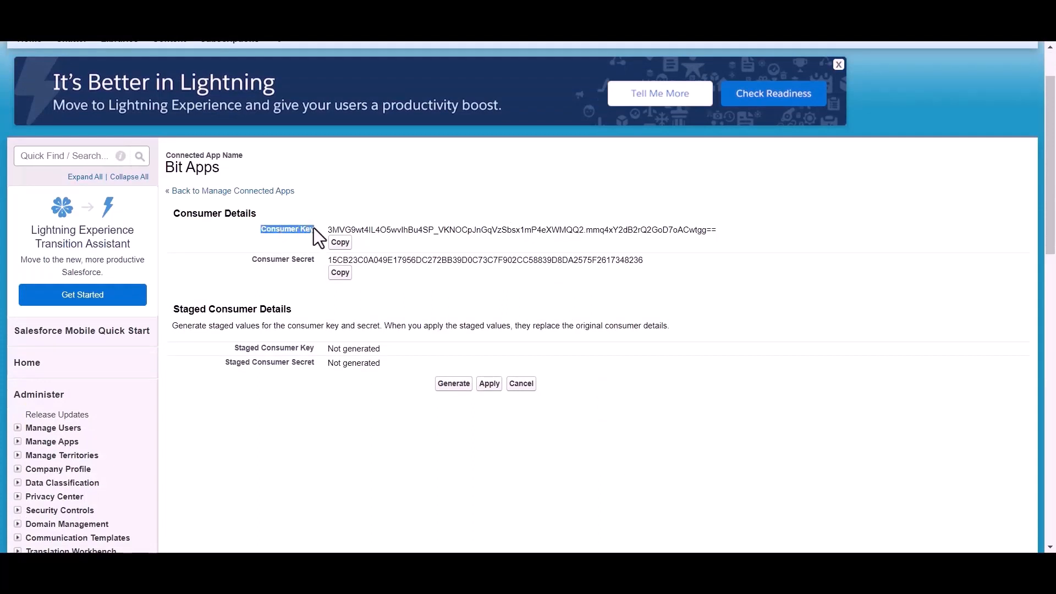
drag(243, 262, 320, 264)
click(375, 288)
scroll(375, 289, up, 2)
click(340, 311)
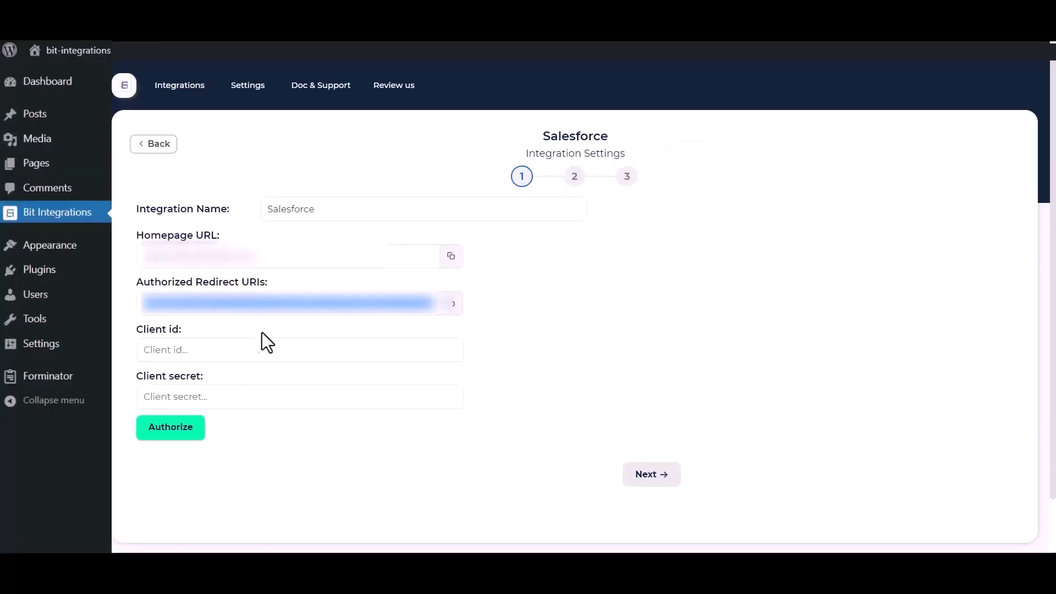
click(226, 349)
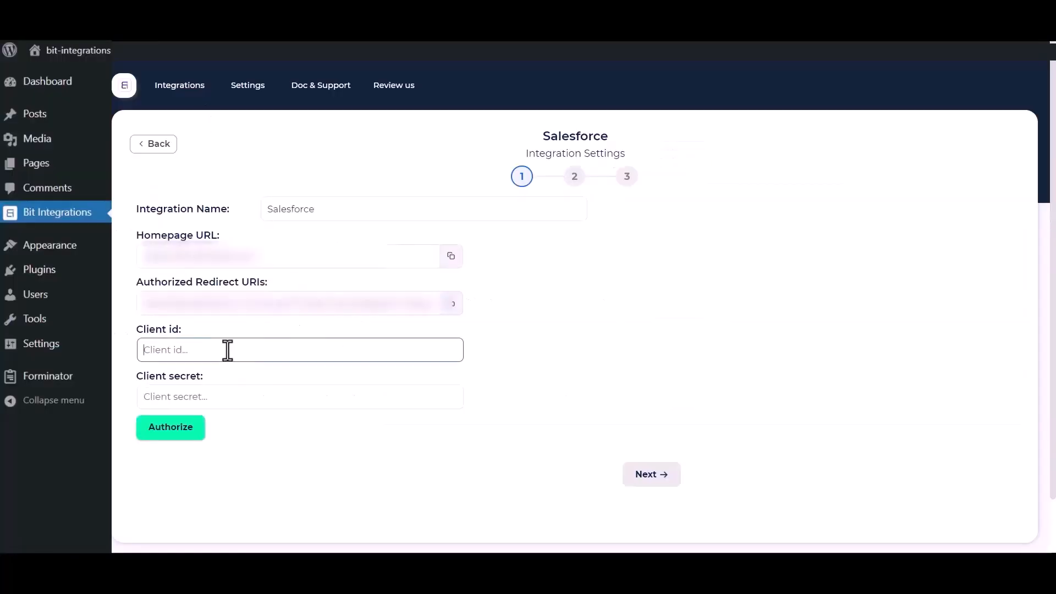
Step: Fill Client id with the consumer key and Client secret with the consumer secret
key(ctrl+v)
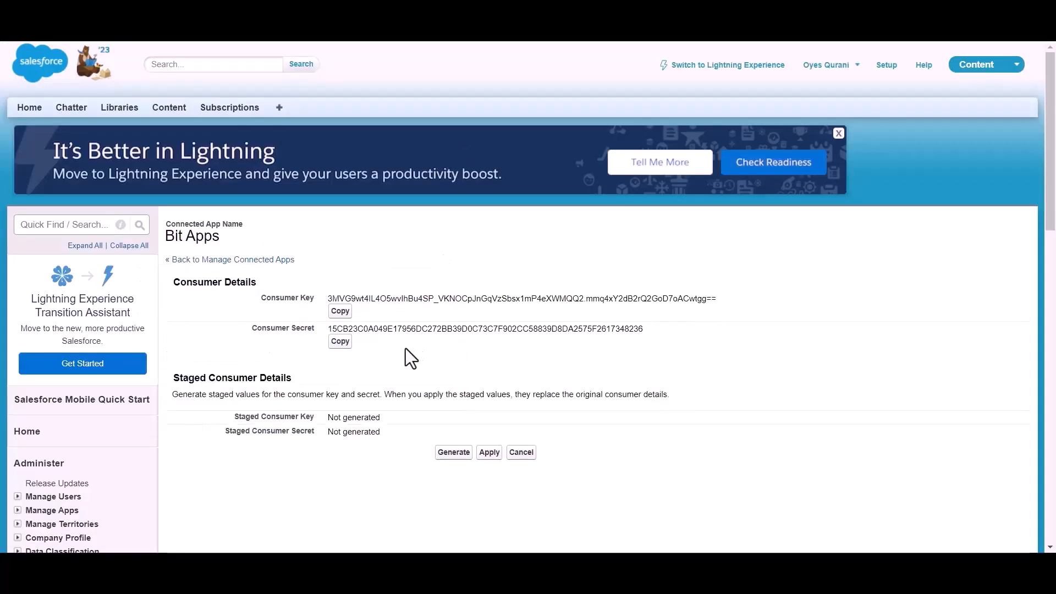
click(340, 341)
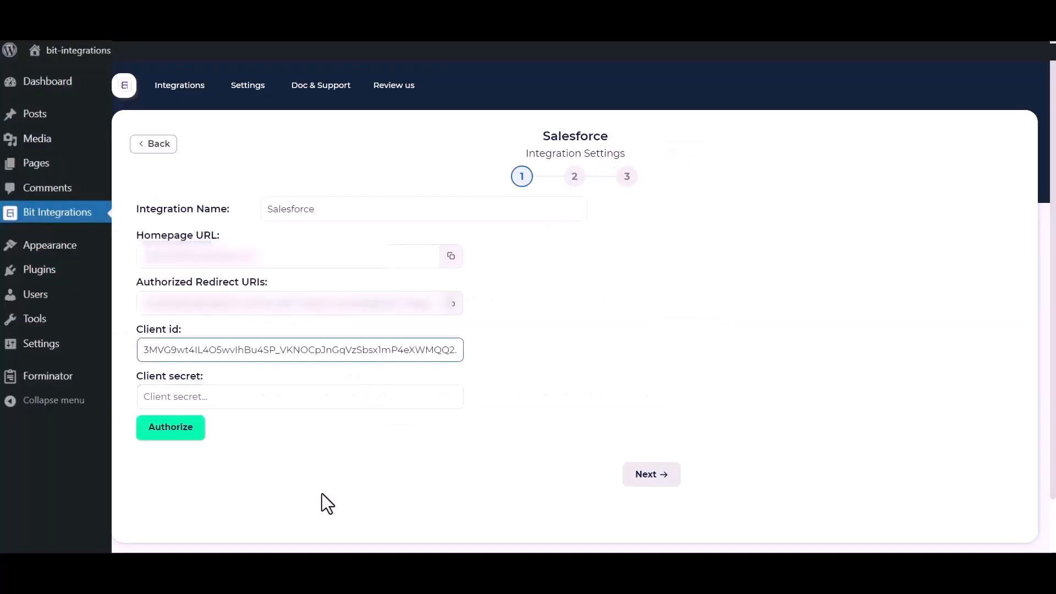
click(299, 393)
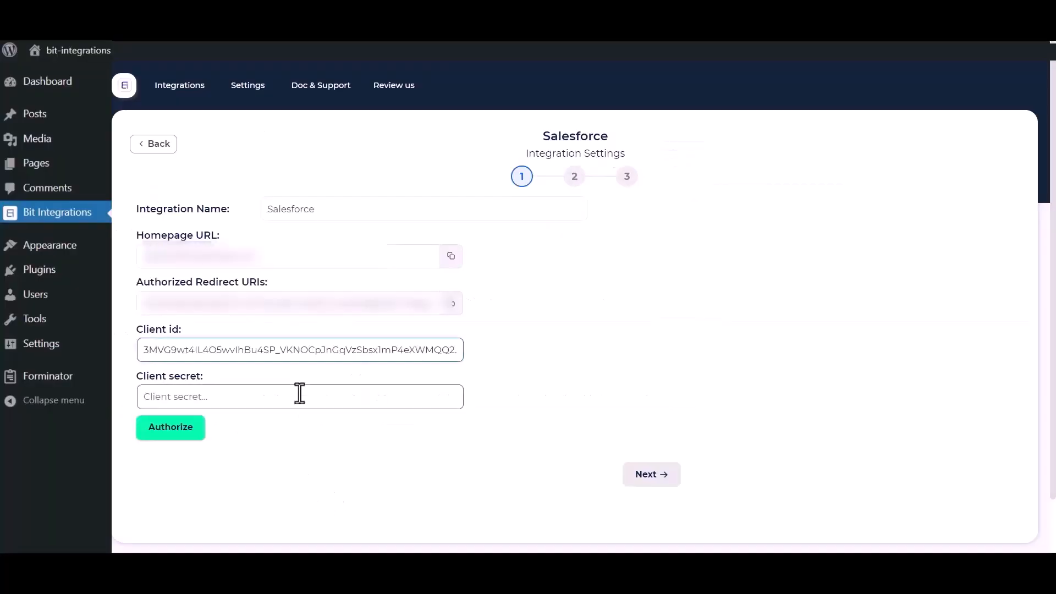
key(ctrl+v)
click(356, 358)
click(251, 459)
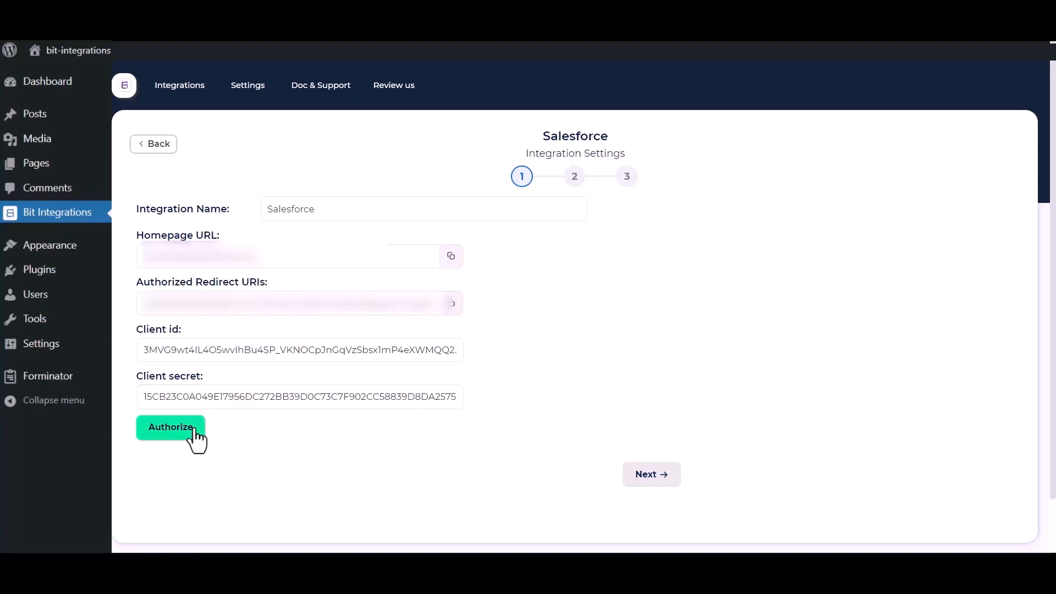
Step: Authorize Bit Integrations and allow it access to the Salesforce account
click(157, 431)
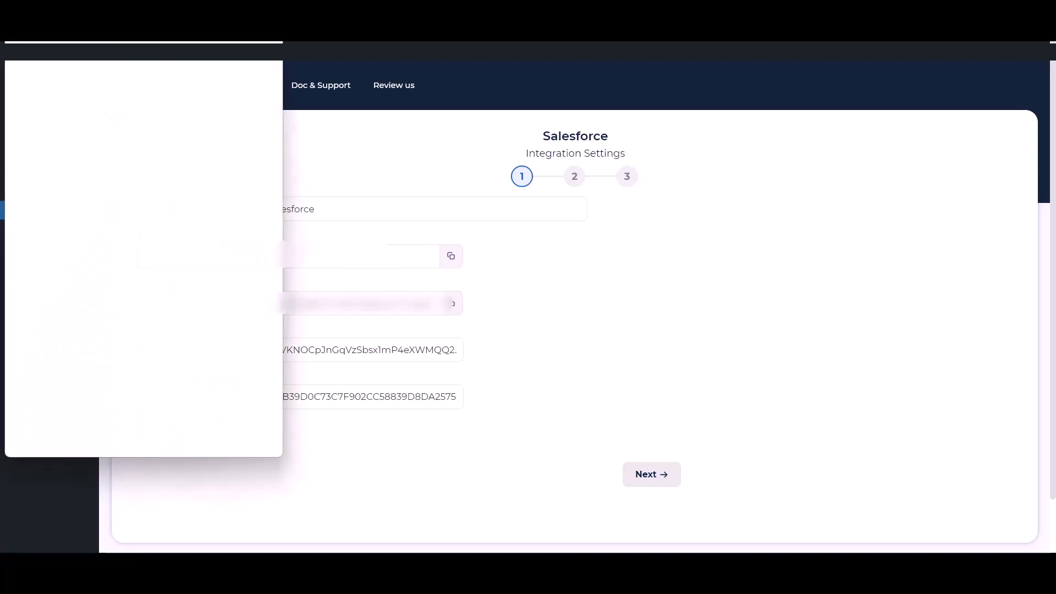
scroll(163, 272, down, 6)
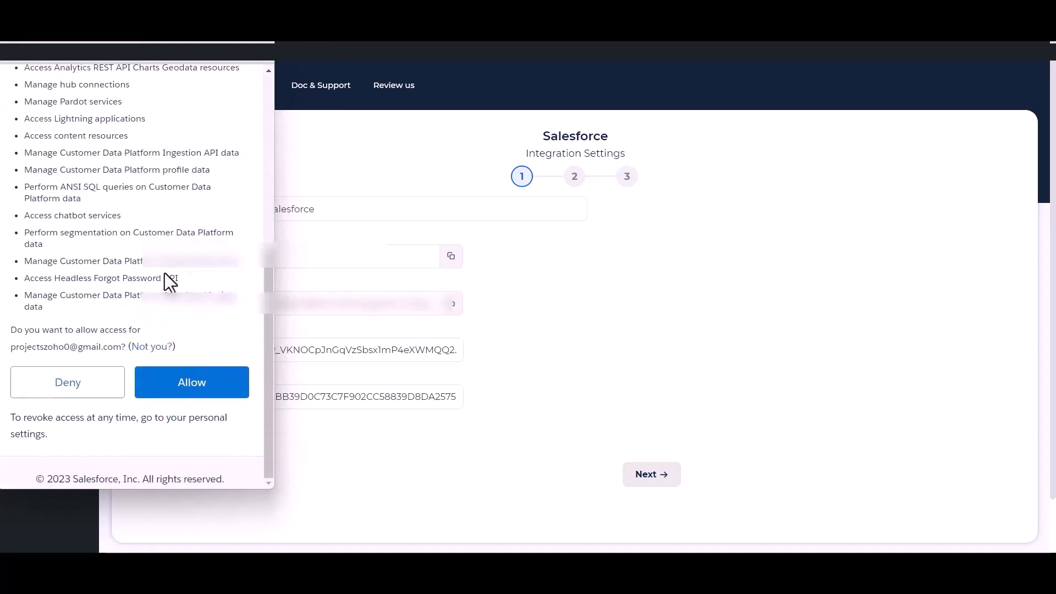
click(192, 385)
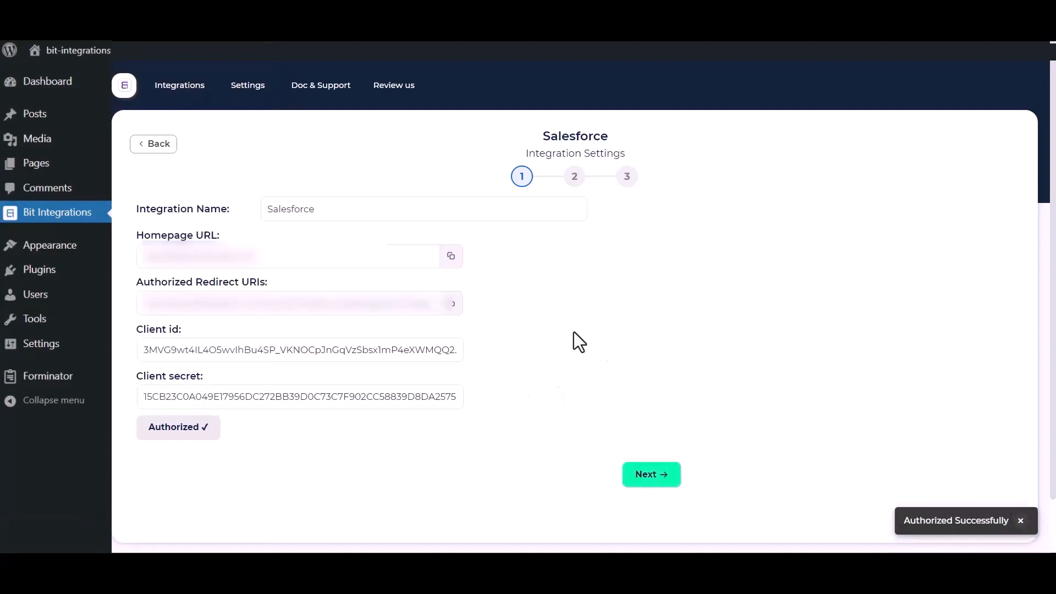
Step: Choose the Create lead action, mapping form Name to Last Name and Email to Email
click(663, 475)
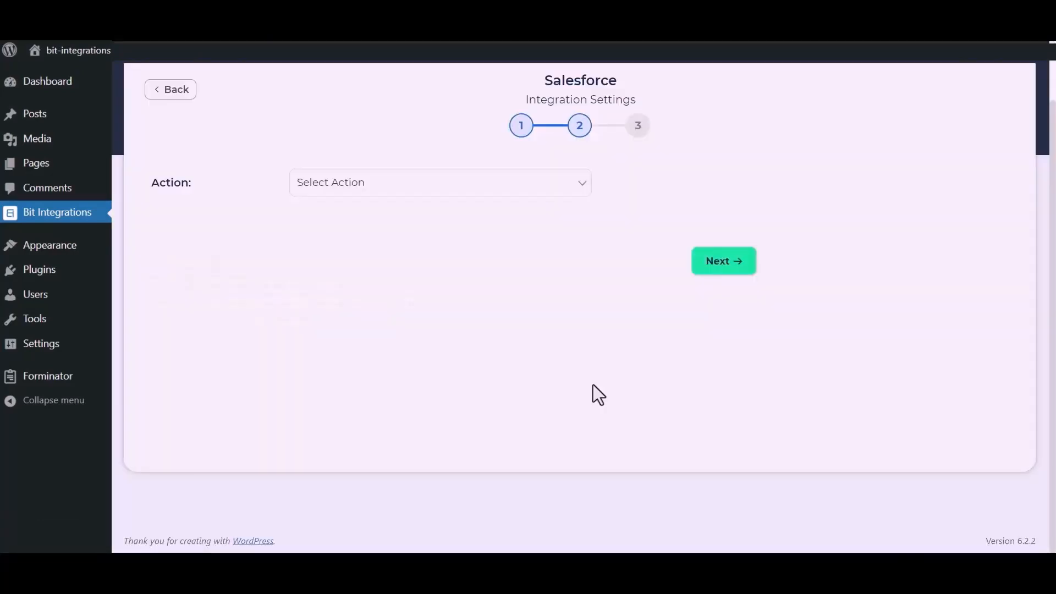
click(520, 191)
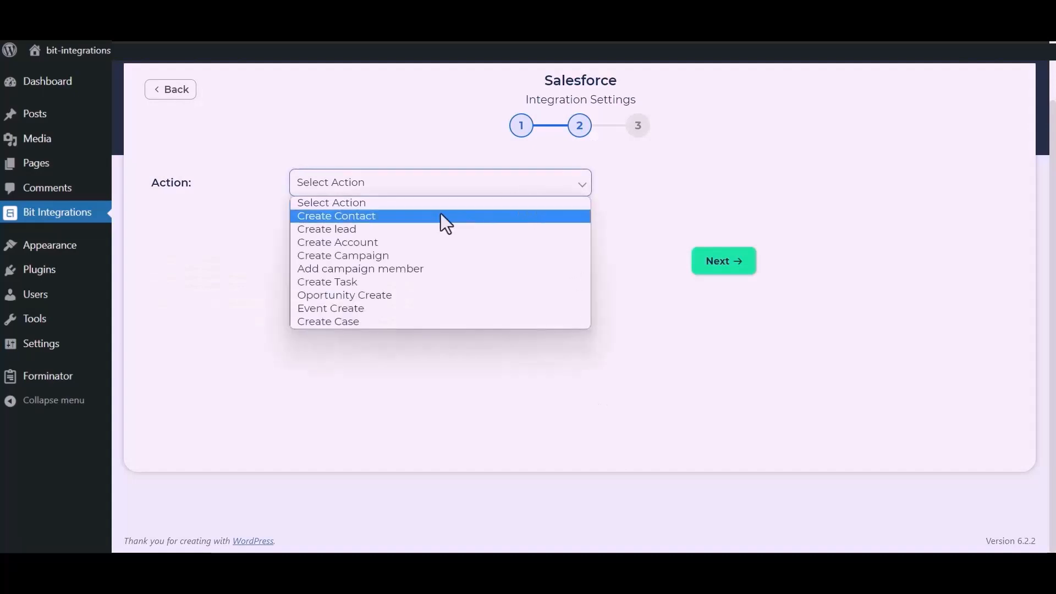
click(368, 230)
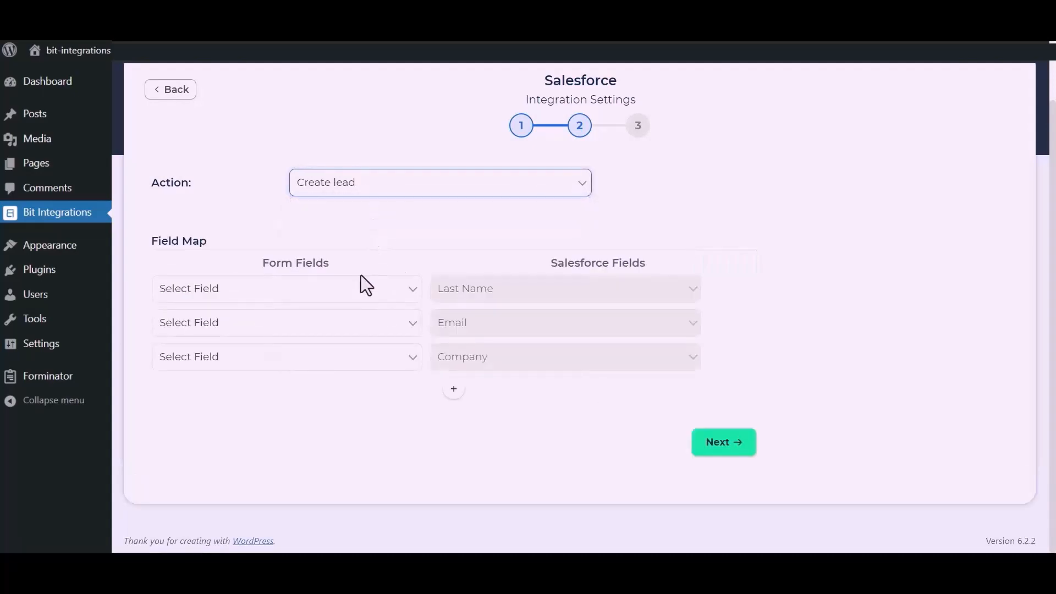
click(352, 307)
click(249, 336)
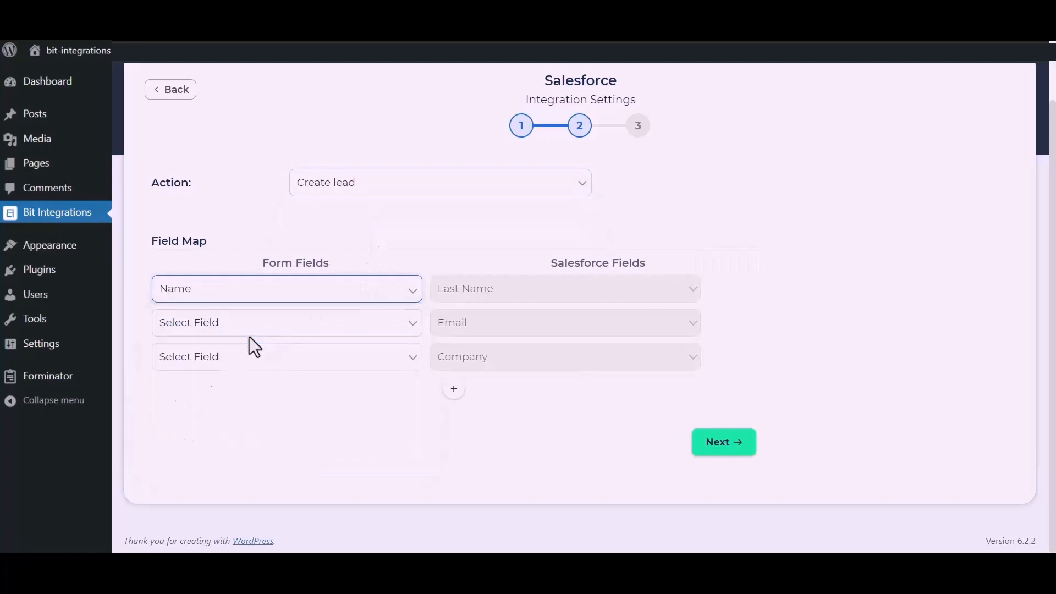
click(281, 334)
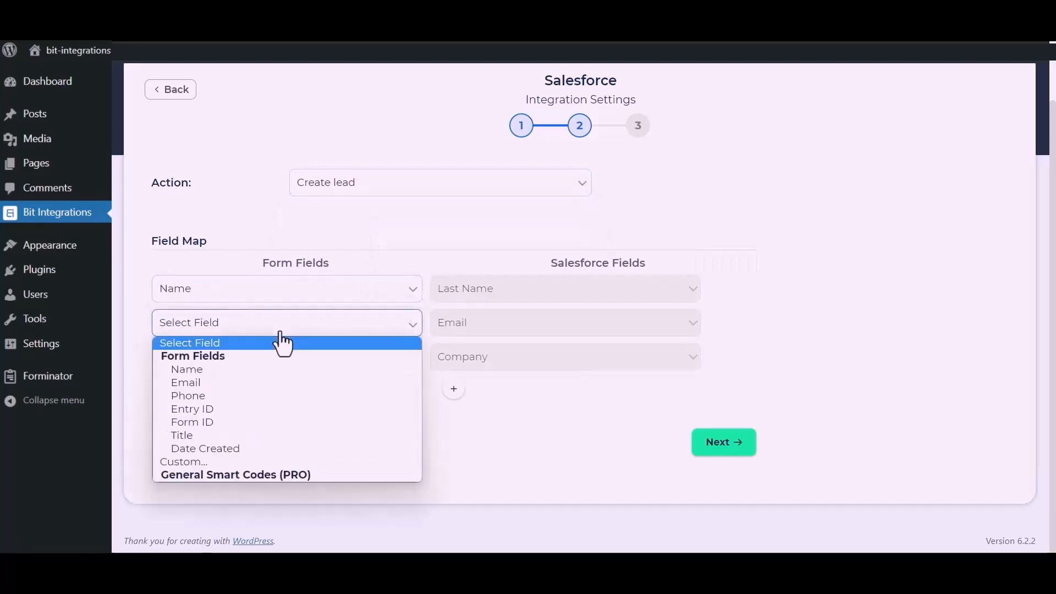
click(220, 382)
Step: Map Company to the custom fixed value 'Bit Apps'
click(248, 364)
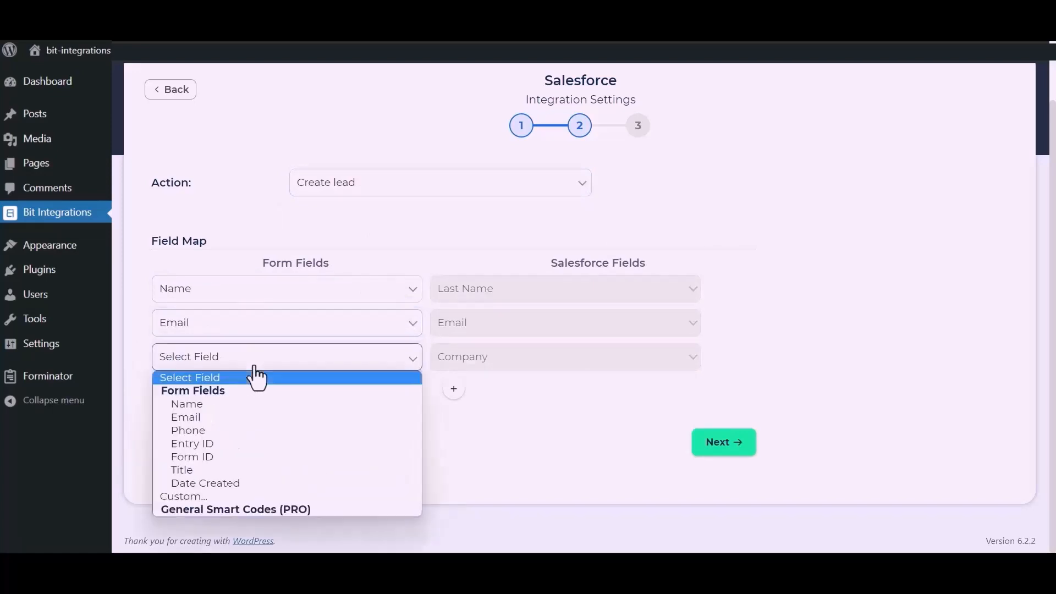
click(189, 496)
click(370, 366)
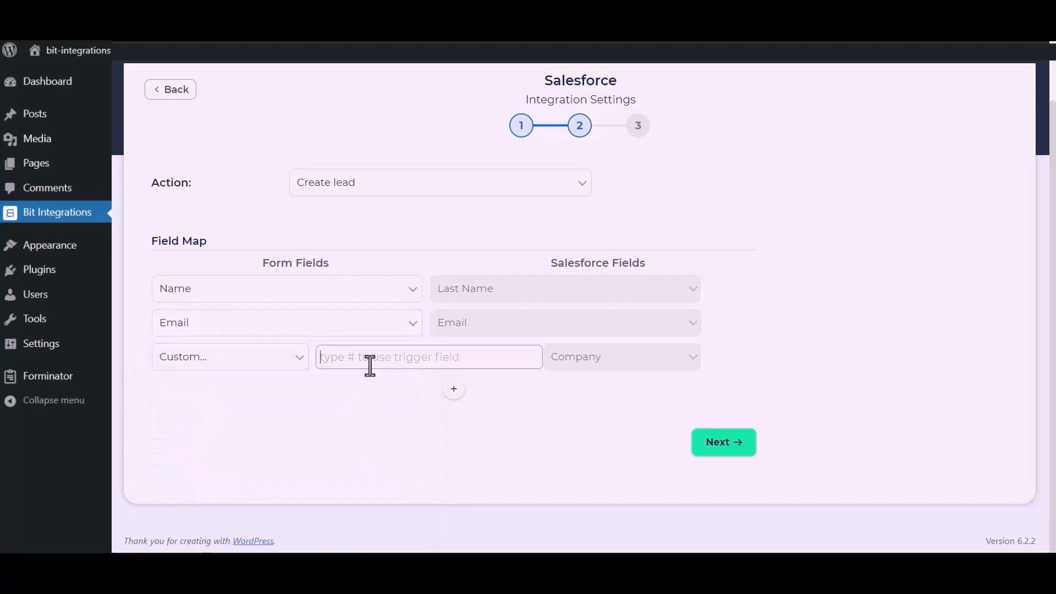
text(Bit Apps)
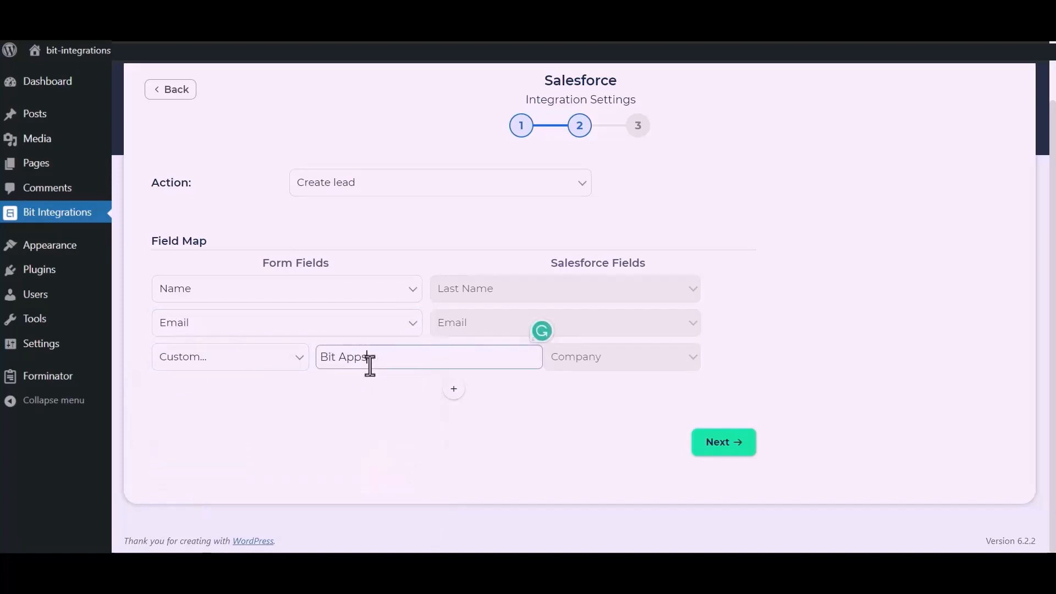
click(404, 425)
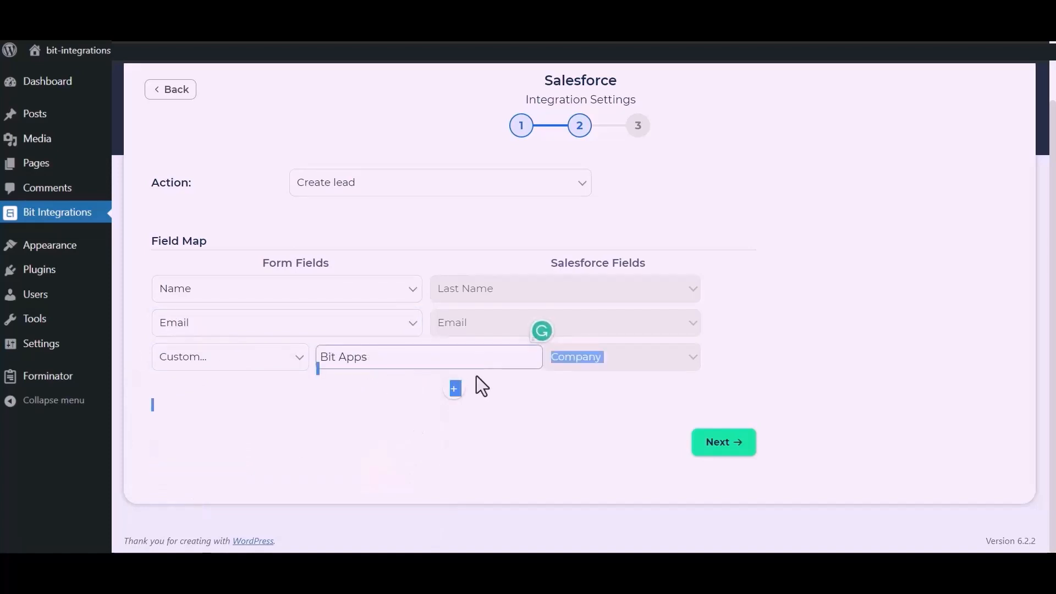
Step: Add a row mapping the form's Phone field to Salesforce Phone, then finish and save
click(454, 391)
click(345, 407)
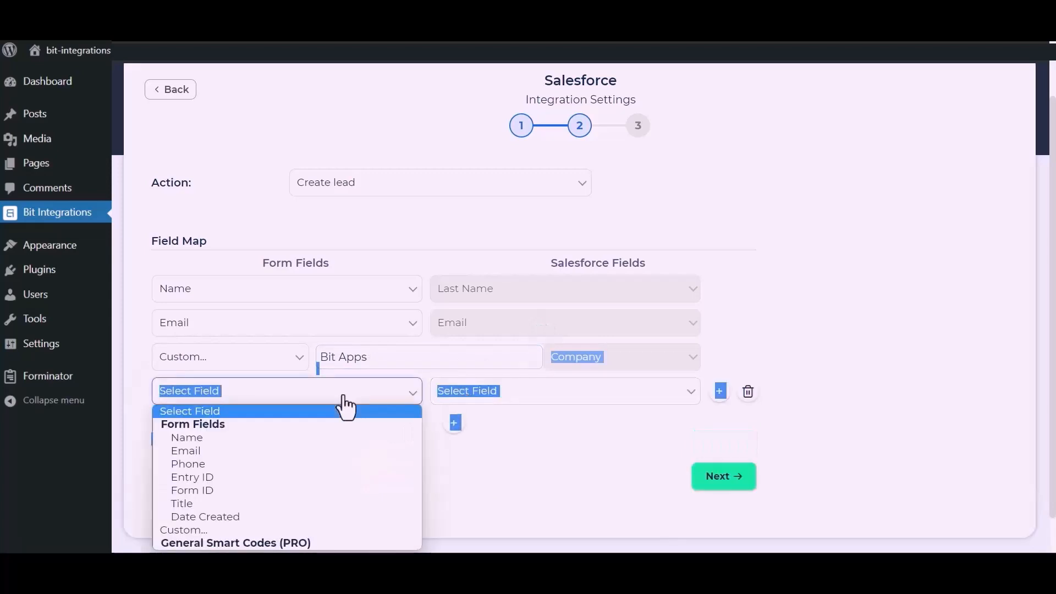
click(190, 464)
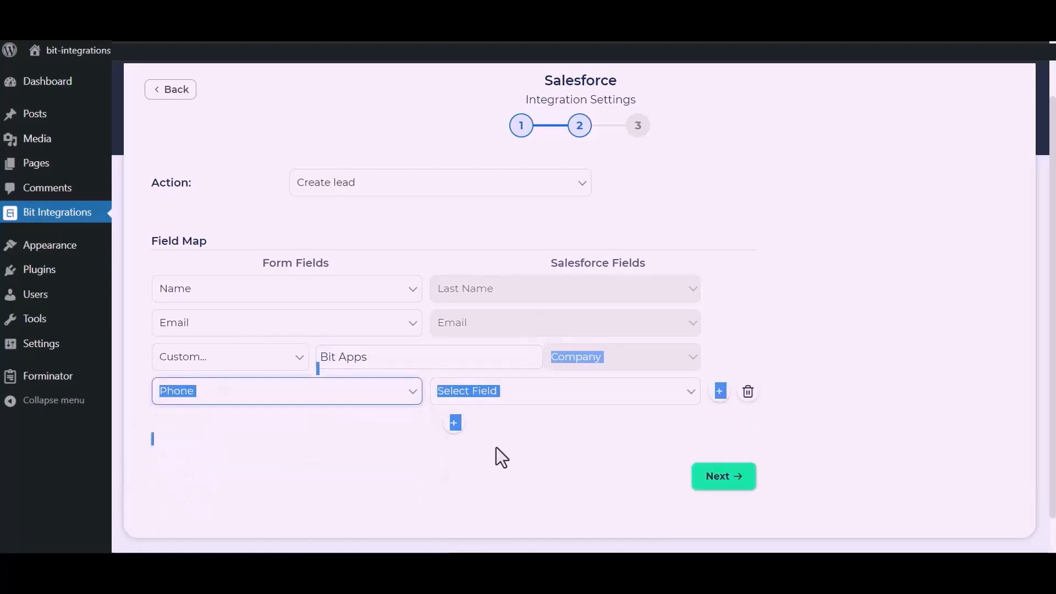
click(574, 394)
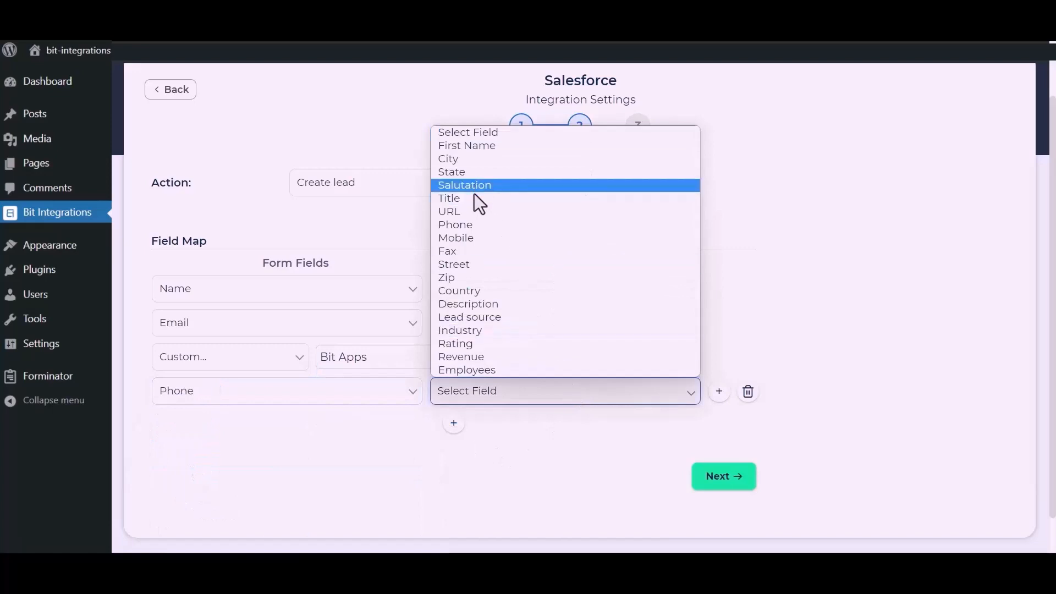
click(470, 228)
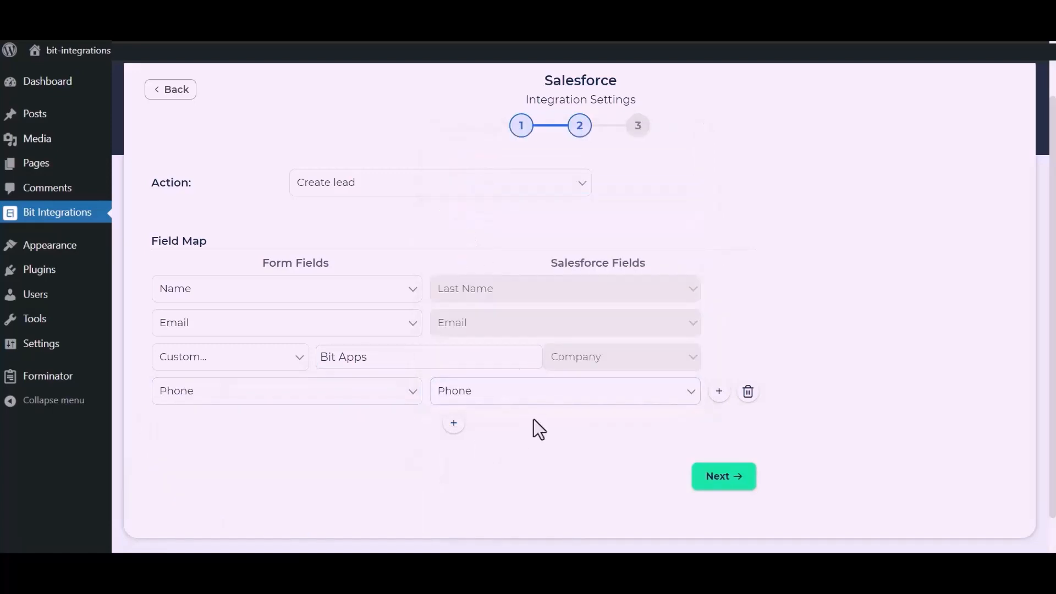
click(727, 484)
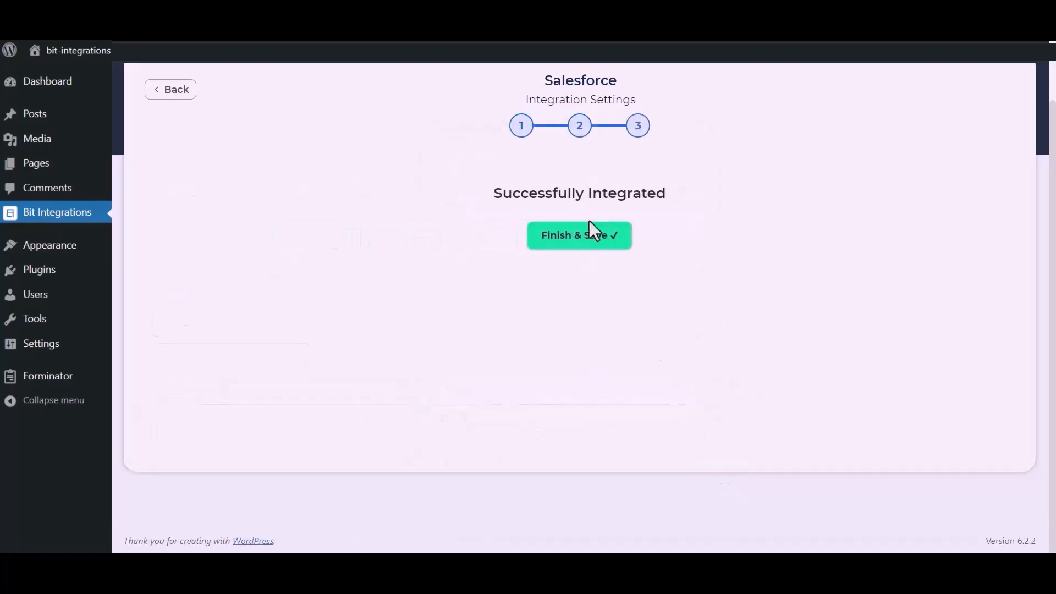
click(588, 249)
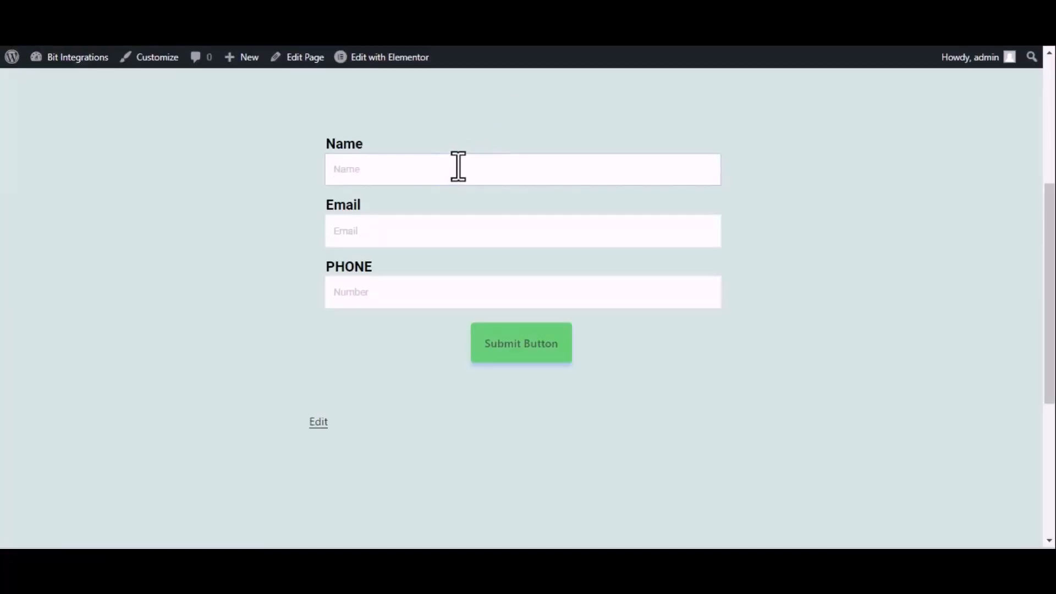
Step: Submit the form with name 'Bit Integrations', a support e-mail address and a test phone number
text(Bit Integrations)
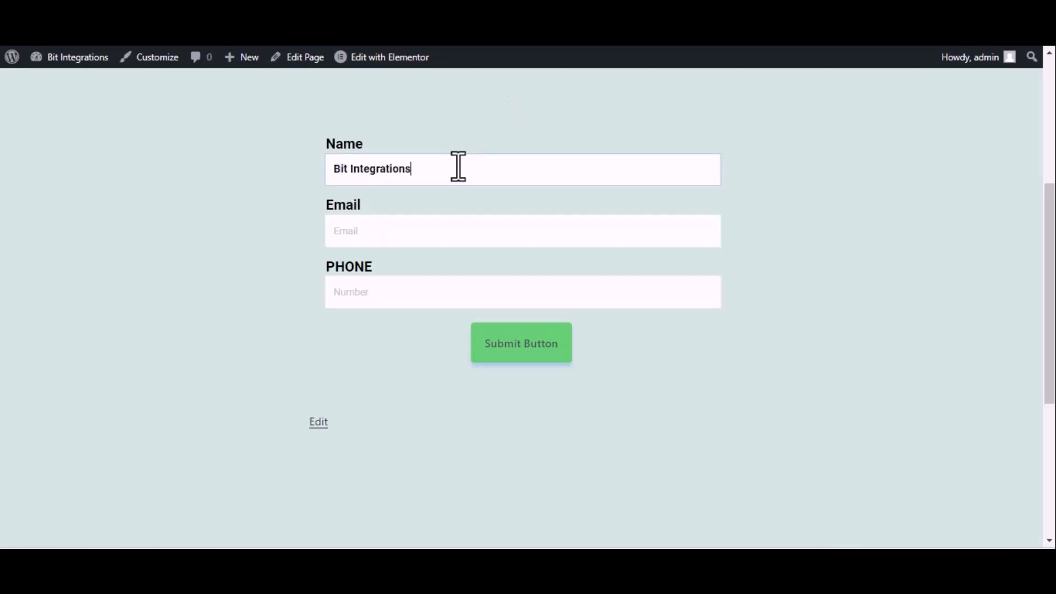
click(462, 230)
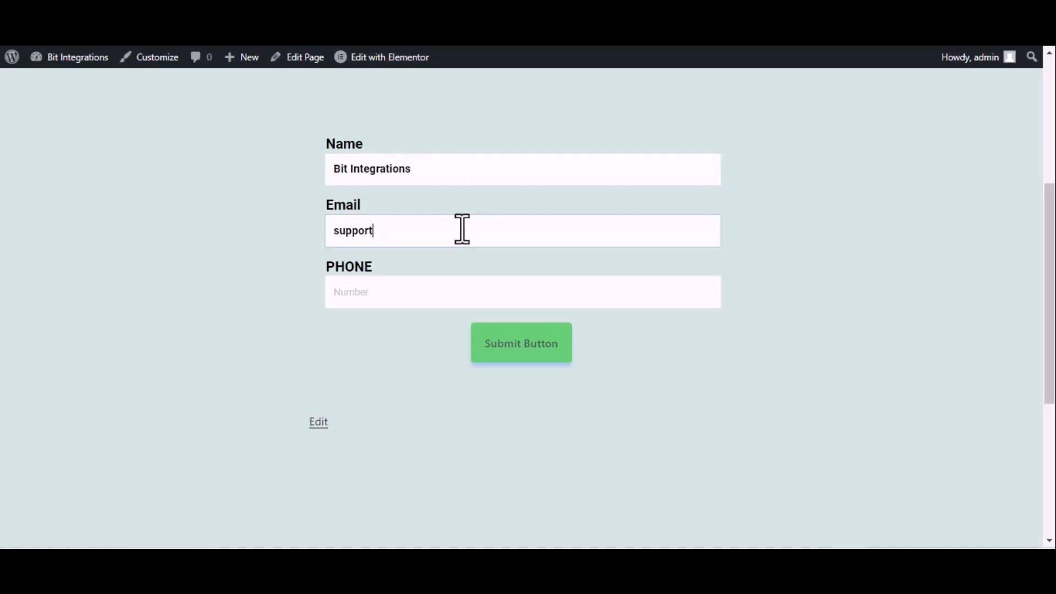
click(384, 299)
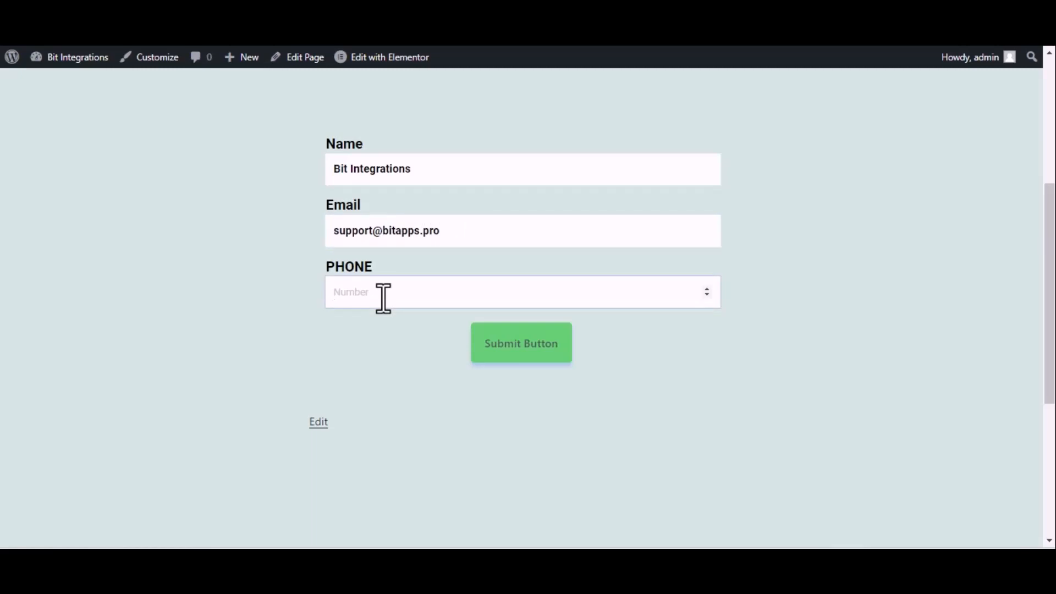
text(444555666)
click(515, 344)
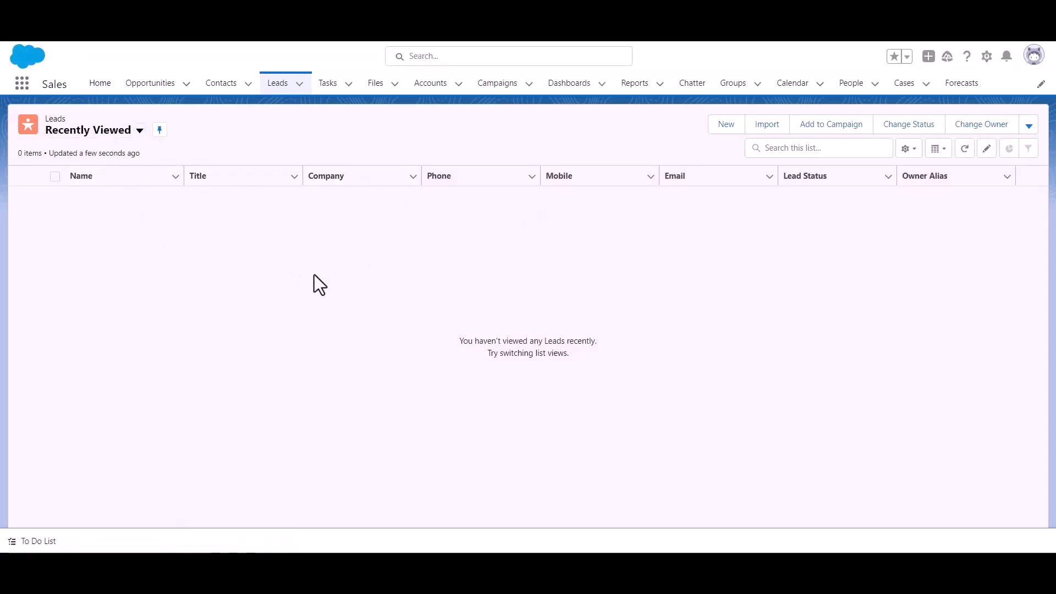
Step: Reload the Salesforce Leads list to show the new Bit Integrations lead from Bit Apps
click(284, 94)
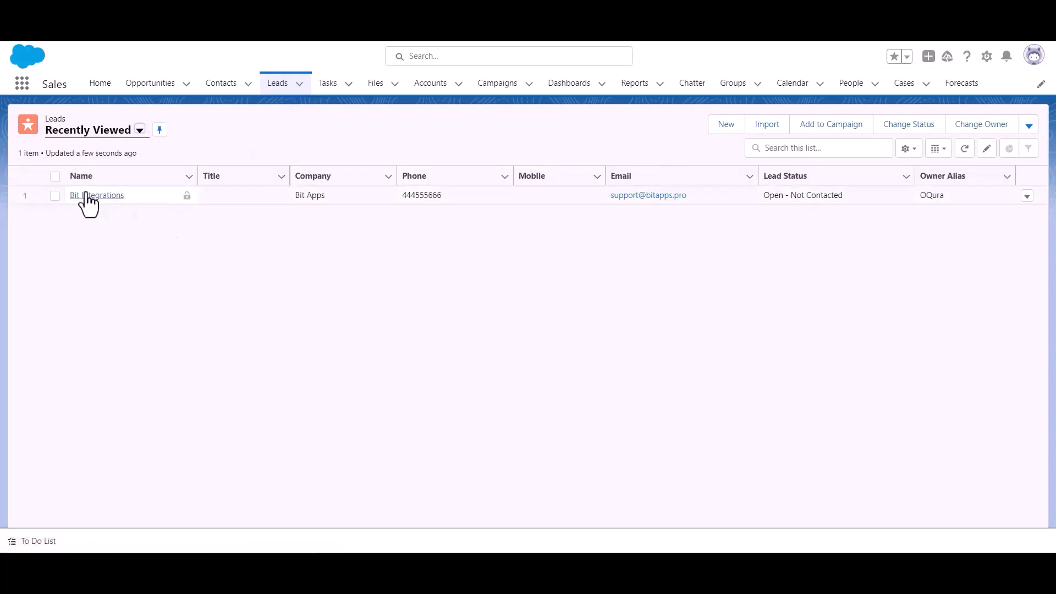